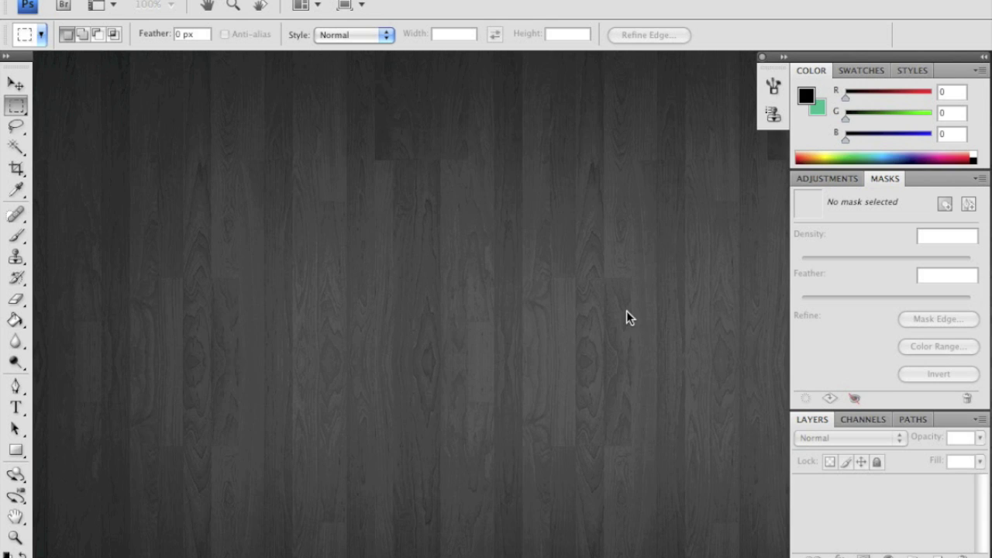
# - Create a new 500×500 px document and arrange its window
pyautogui.click(152, 0)
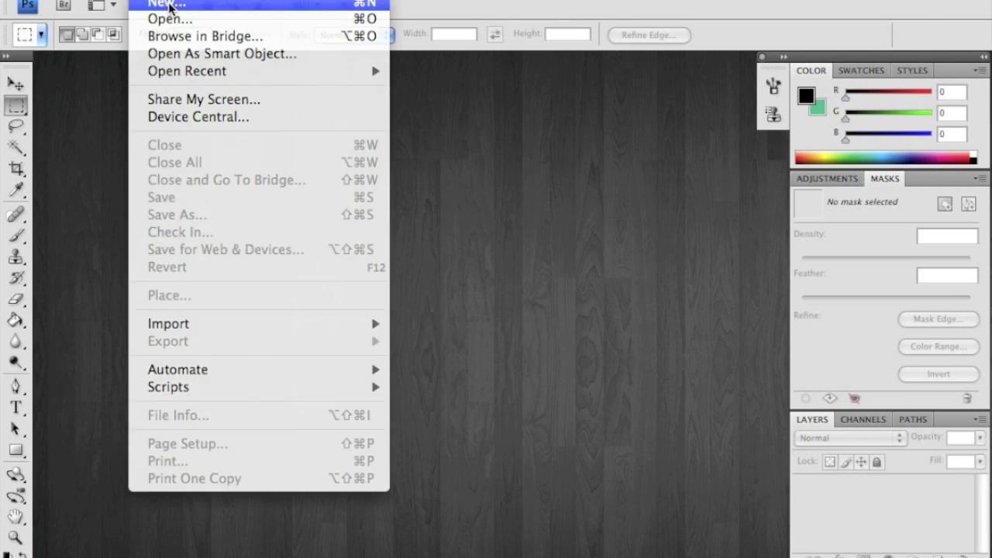
pyautogui.click(170, 7)
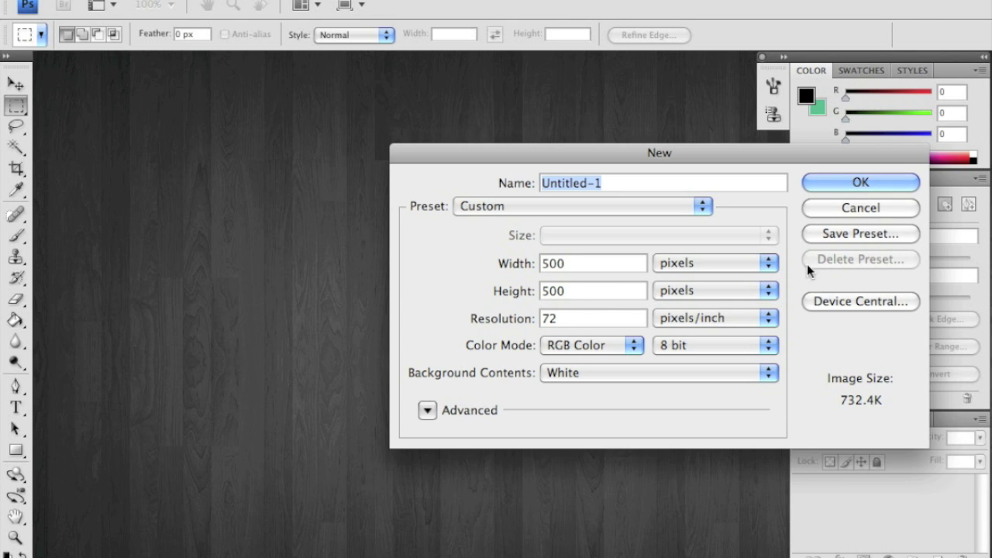
pyautogui.click(881, 186)
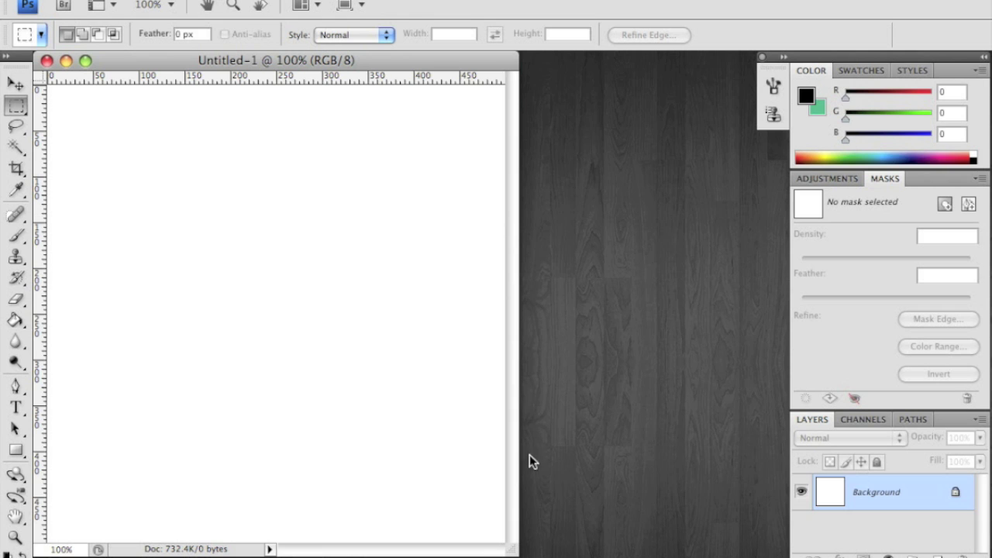
pyautogui.moveTo(549, 554); pyautogui.dragTo(640, 550)
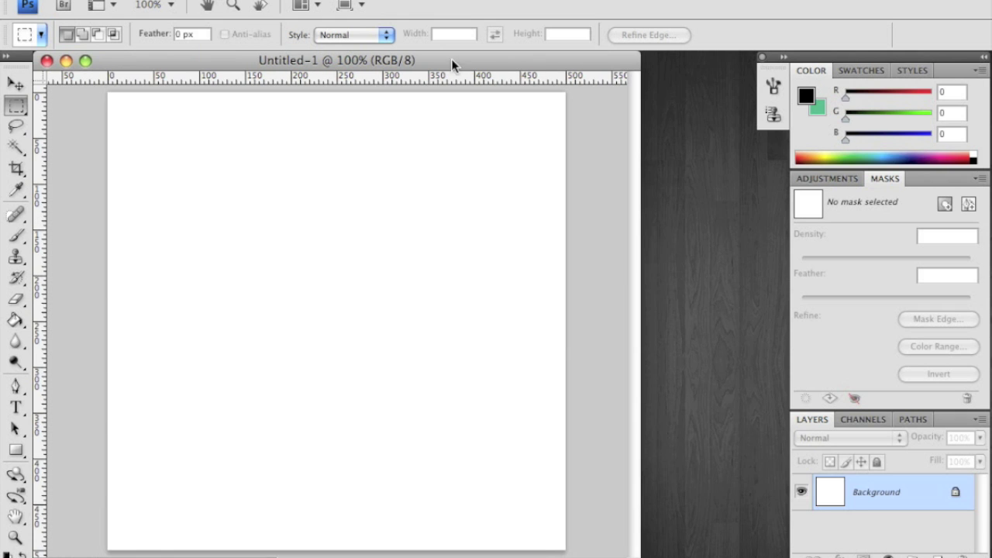
pyautogui.moveTo(453, 65); pyautogui.dragTo(531, 70)
# - Fill the canvas and a new Layer 1 with black, and convert the Background to Layer 0
pyautogui.click(16, 320)
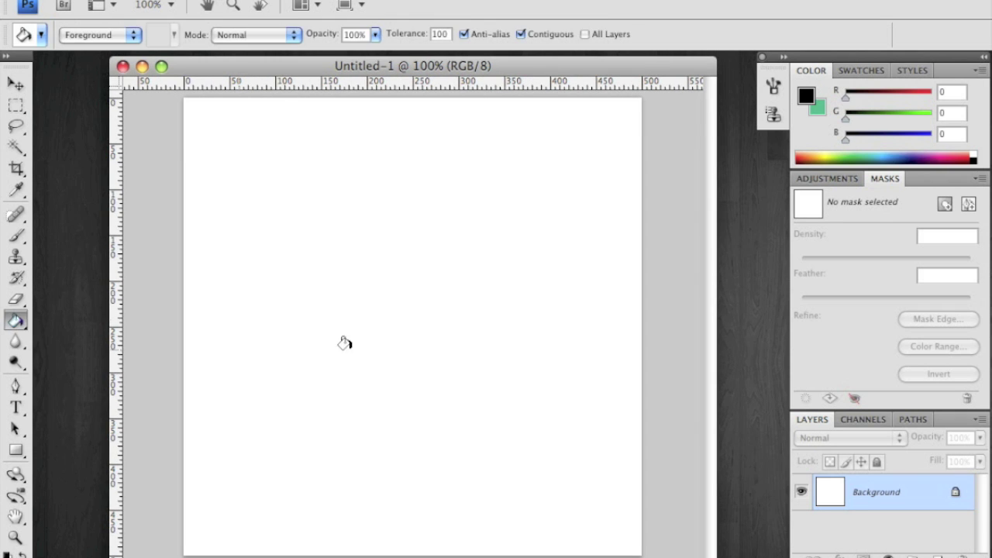
pyautogui.click(345, 343)
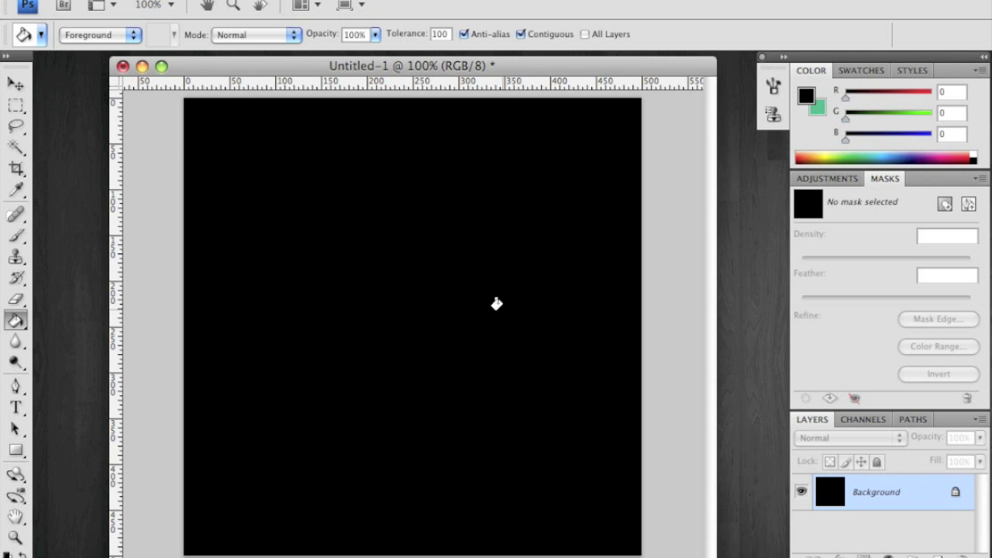
pyautogui.click(939, 554)
pyautogui.click(423, 295)
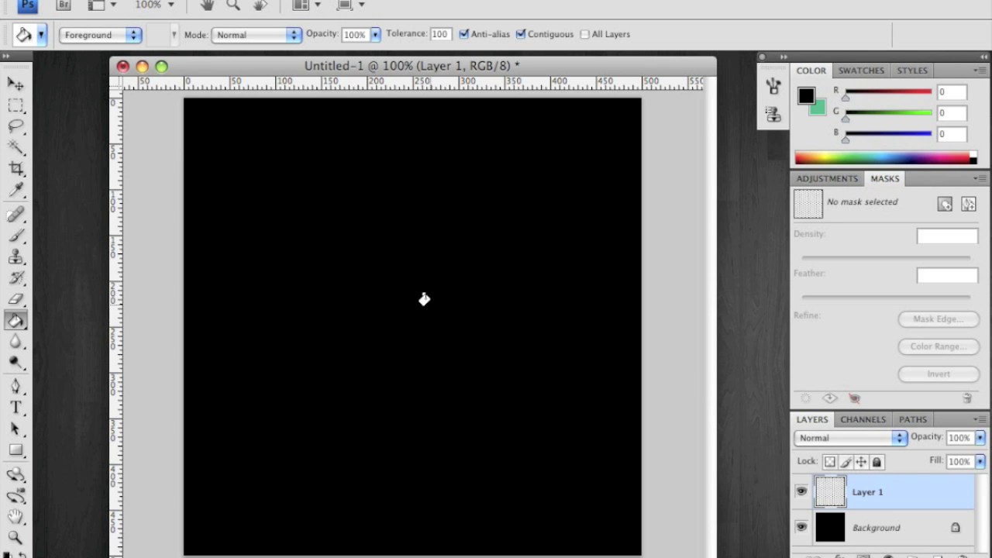
pyautogui.doubleClick(908, 529)
pyautogui.click(850, 240)
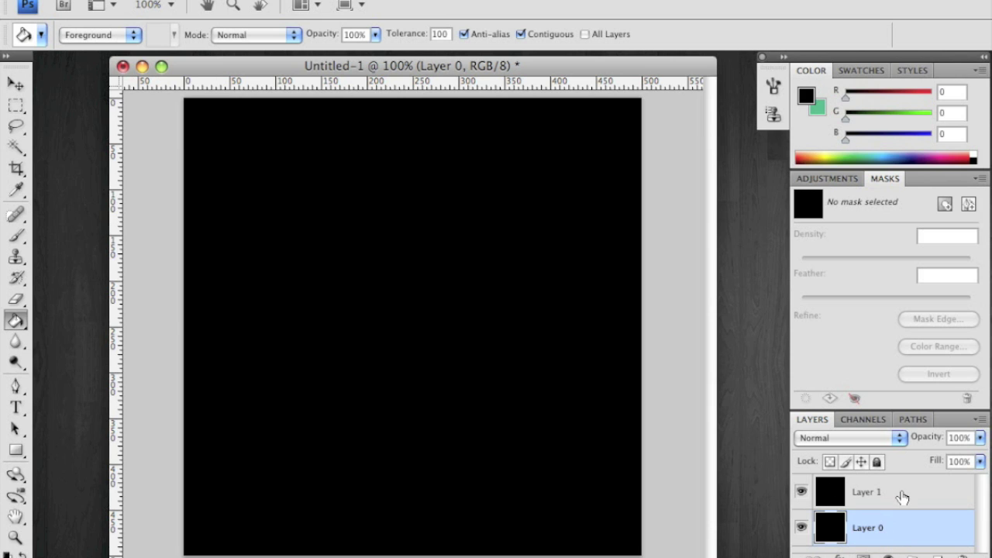
# - Apply 10% Gaussian monochromatic Add Noise to Layer 1
pyautogui.hotkey('alt', ']')
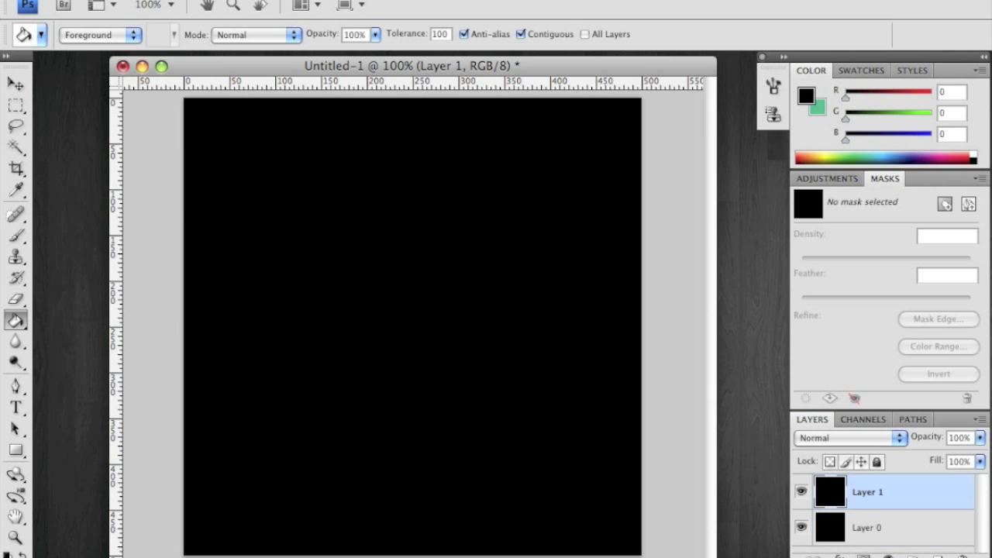
pyautogui.click(395, 0)
pyautogui.moveTo(455, 192)
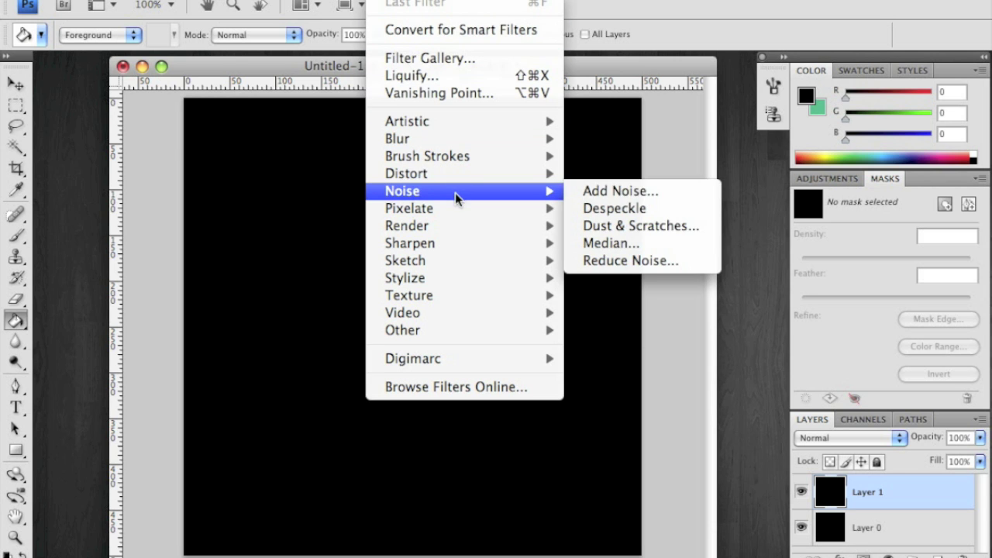
pyautogui.click(614, 192)
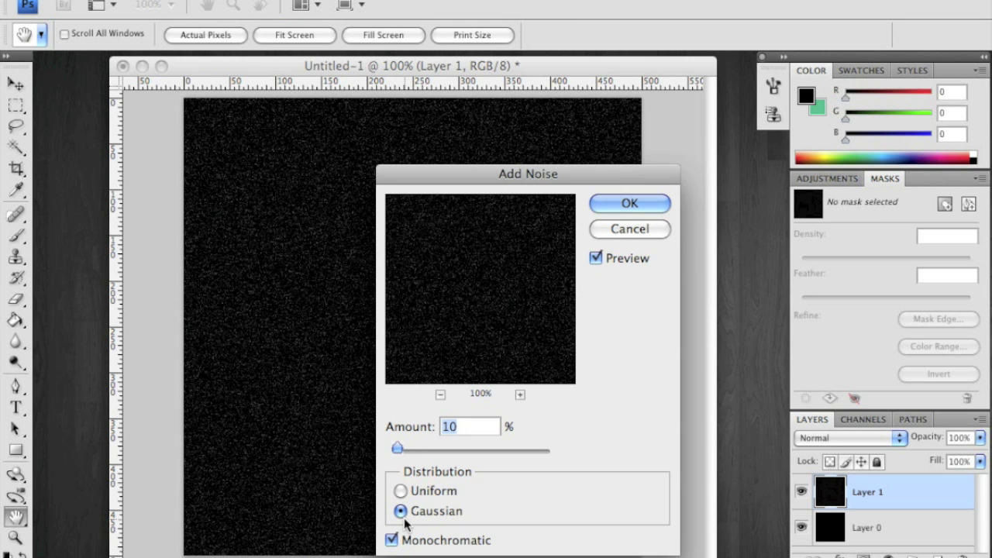
pyautogui.click(393, 542)
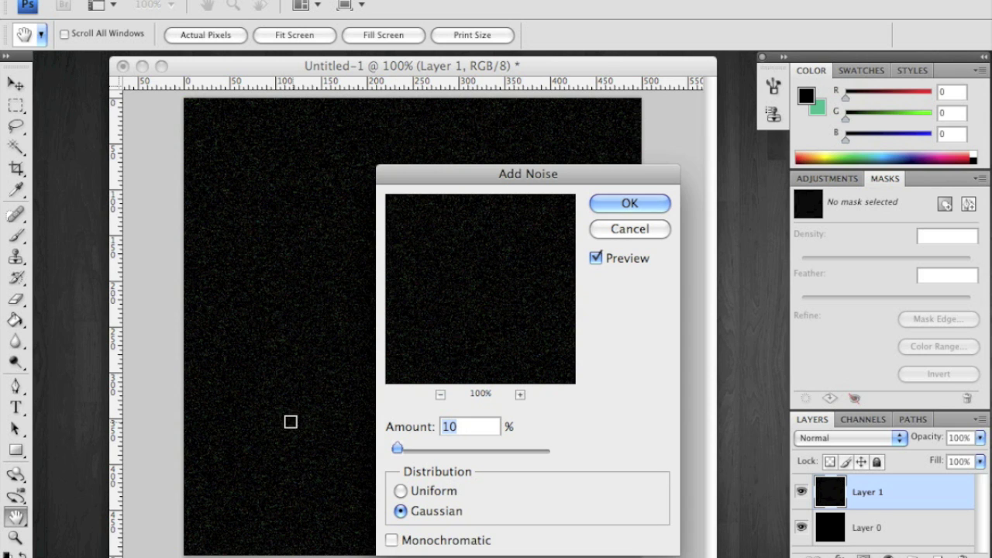
pyautogui.click(392, 541)
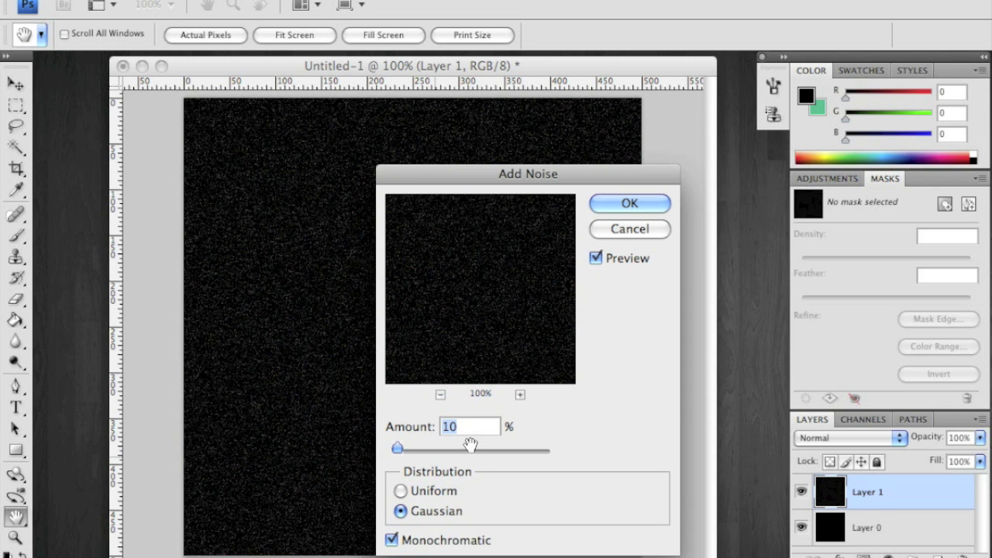
pyautogui.click(620, 205)
pyautogui.press('g')
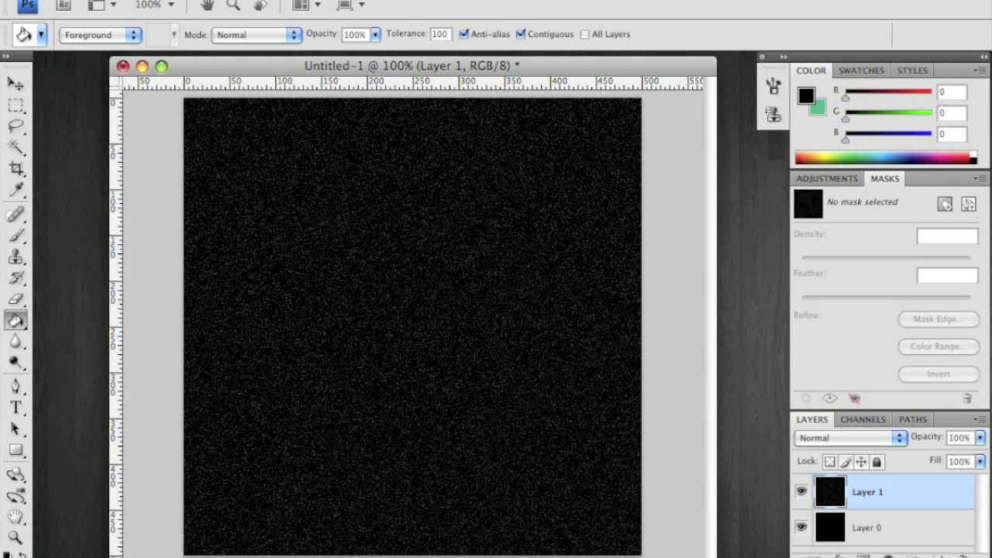
pyautogui.click(233, 2)
# - Apply Brightness/Contrast to Layer 1 with contrast at 100 and brightness raised
pyautogui.moveTo(270, 31)
pyautogui.click(479, 31)
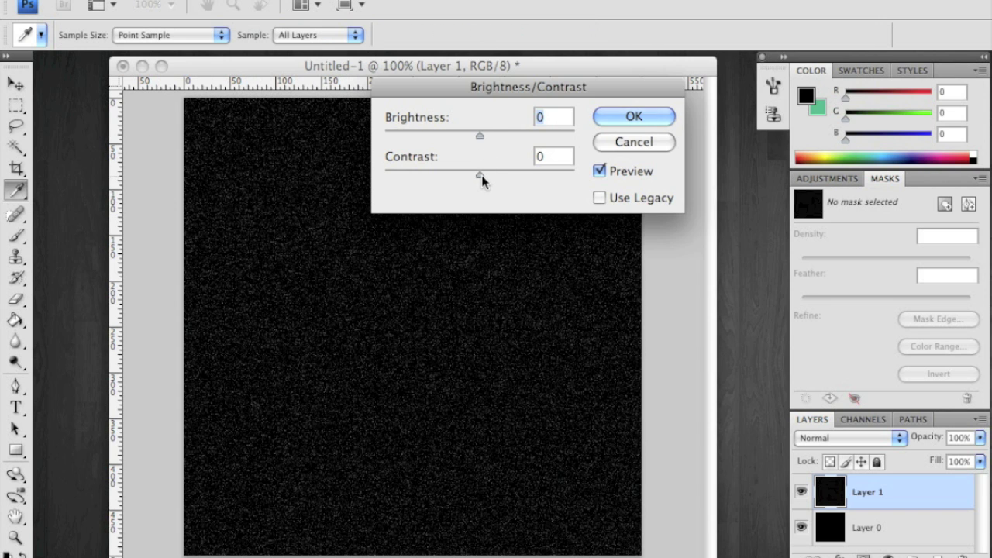
pyautogui.moveTo(481, 175); pyautogui.dragTo(585, 183)
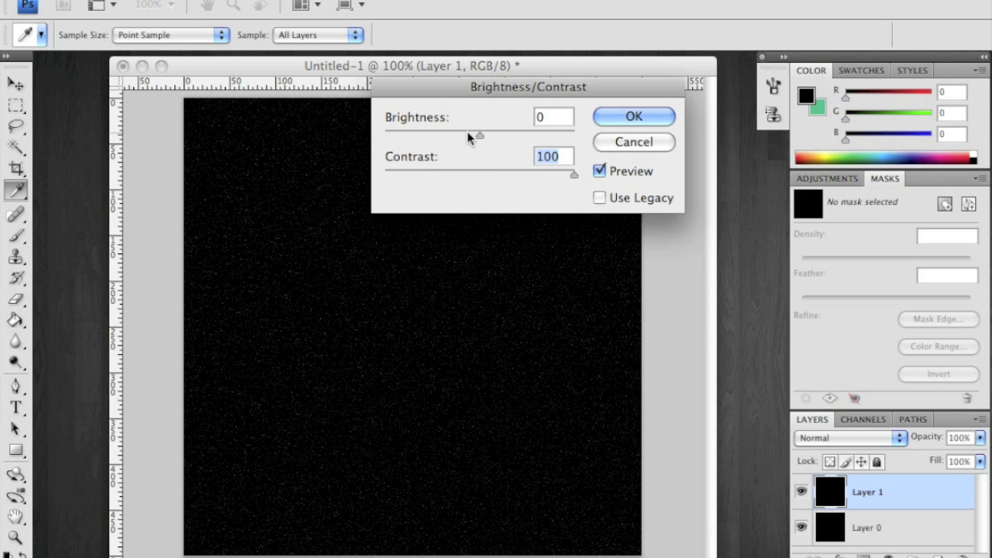
pyautogui.moveTo(478, 136); pyautogui.dragTo(524, 137)
pyautogui.click(634, 117)
pyautogui.press('g')
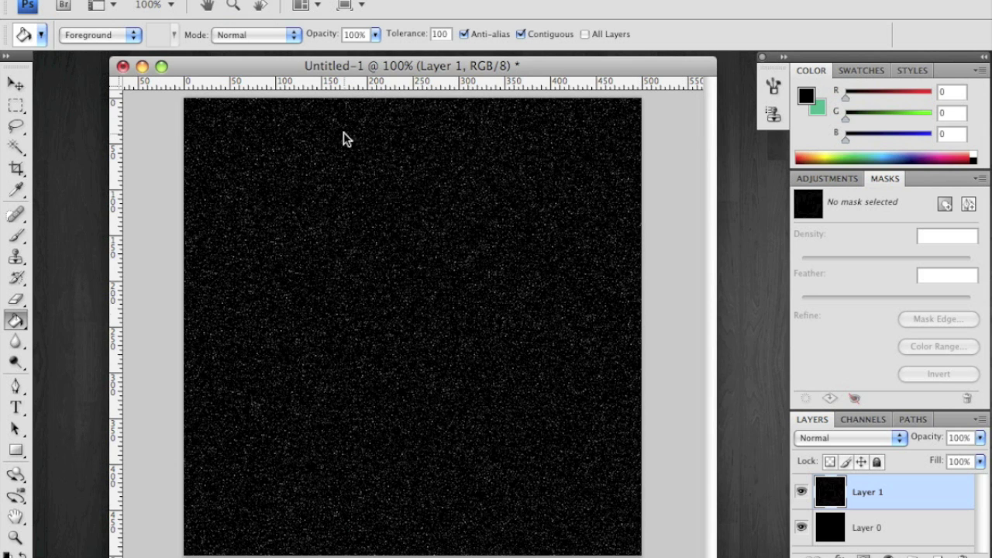
# - Apply a second Brightness/Contrast pass with Contrast 100 and Brightness 50
pyautogui.click(228, 0)
pyautogui.moveTo(250, 28)
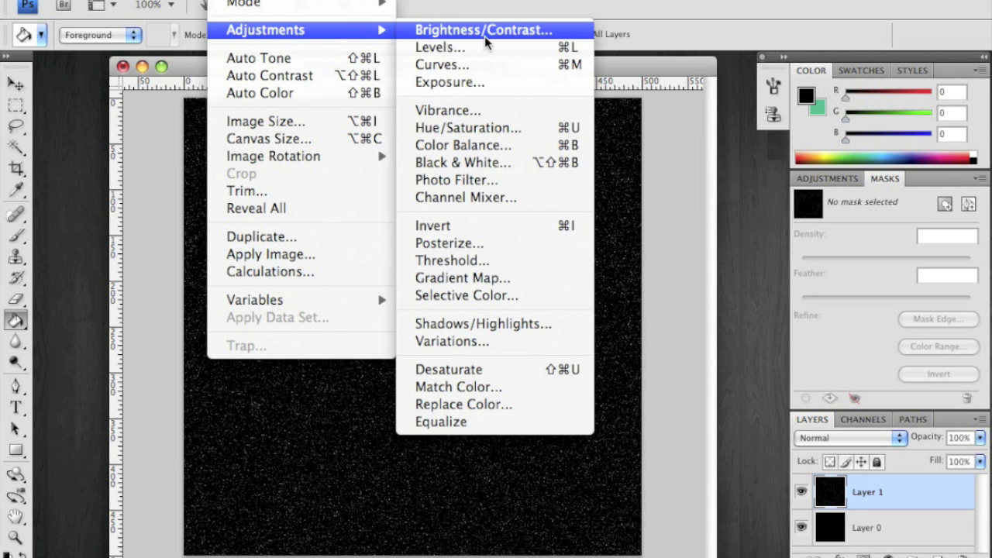
pyautogui.click(484, 36)
pyautogui.moveTo(474, 176); pyautogui.dragTo(596, 171)
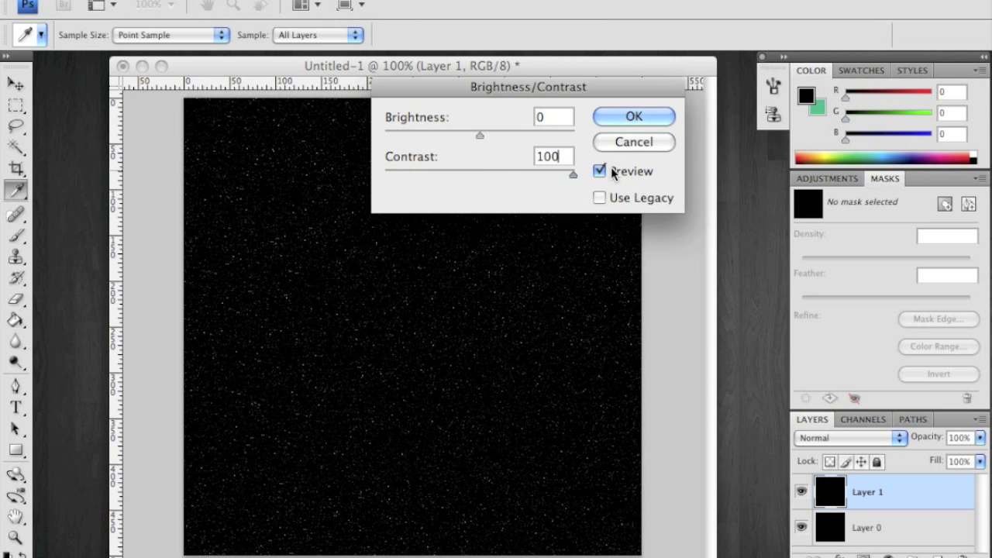
pyautogui.moveTo(480, 135); pyautogui.dragTo(509, 135)
pyautogui.click(634, 117)
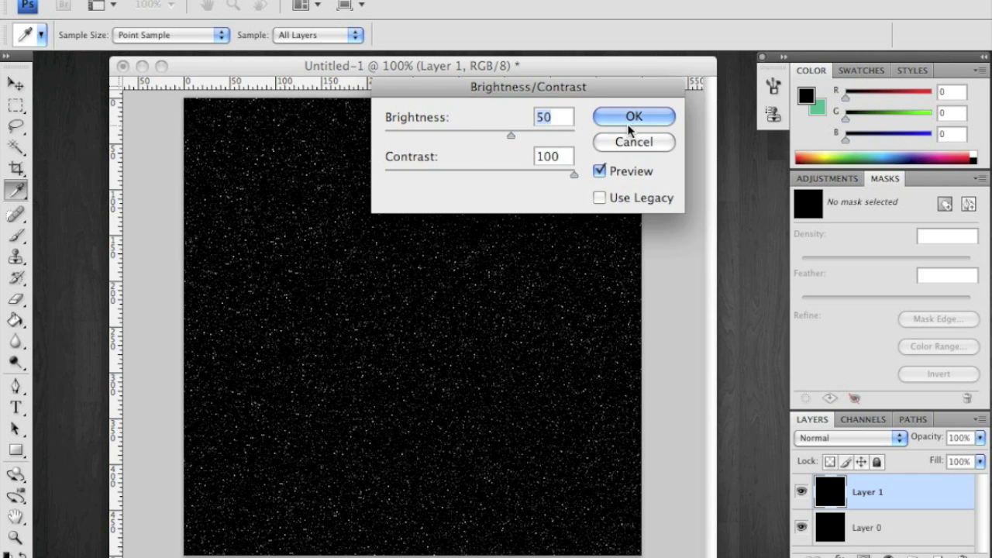
pyautogui.press('g')
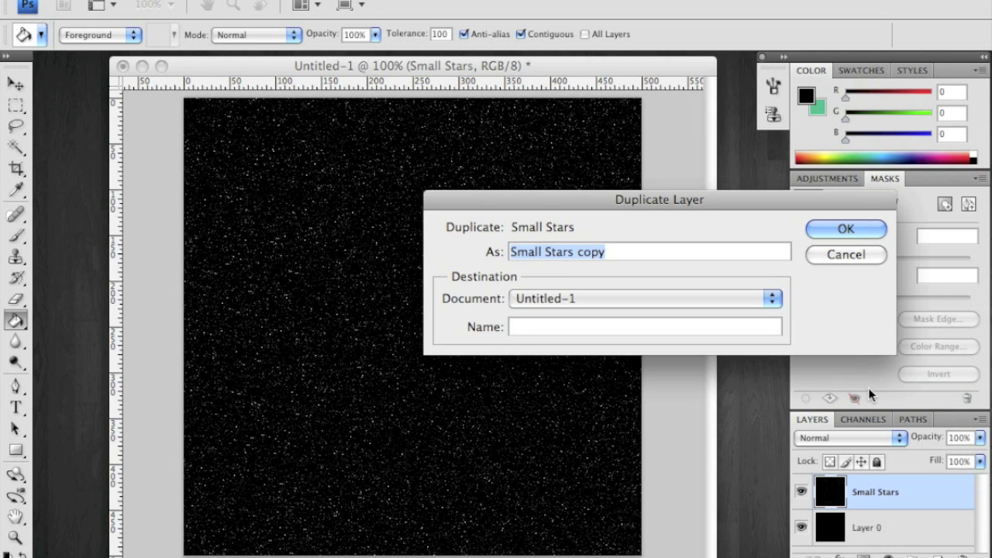
# - Name the duplicate 'Large Stars' and darken it with Contrast 100 and Brightness -60
pyautogui.write('Large Stars')
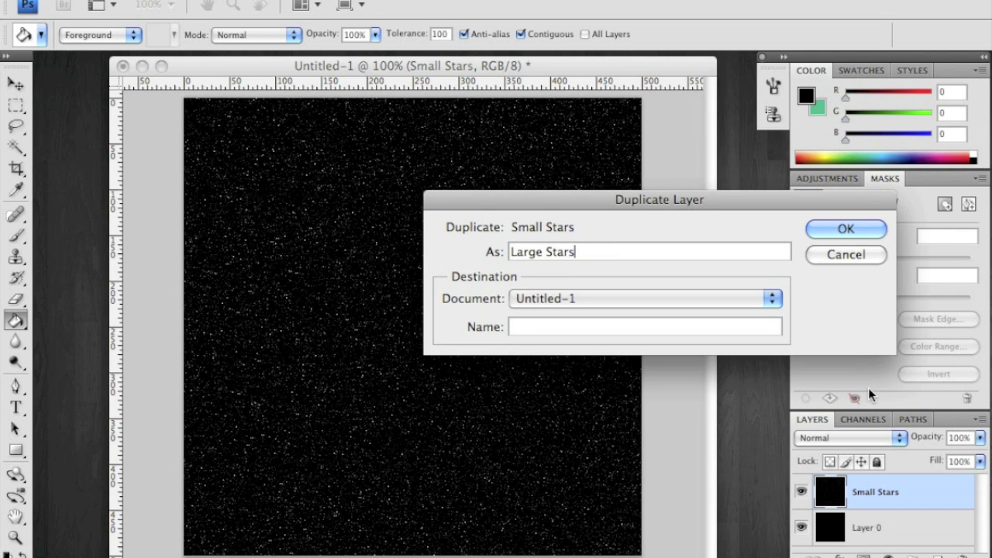
pyautogui.press('Return')
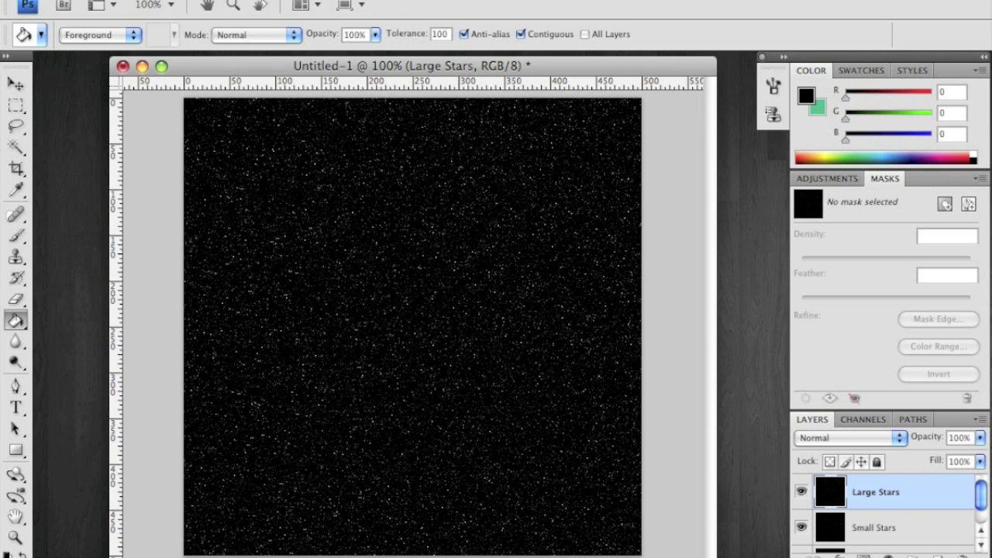
pyautogui.click(267, 1)
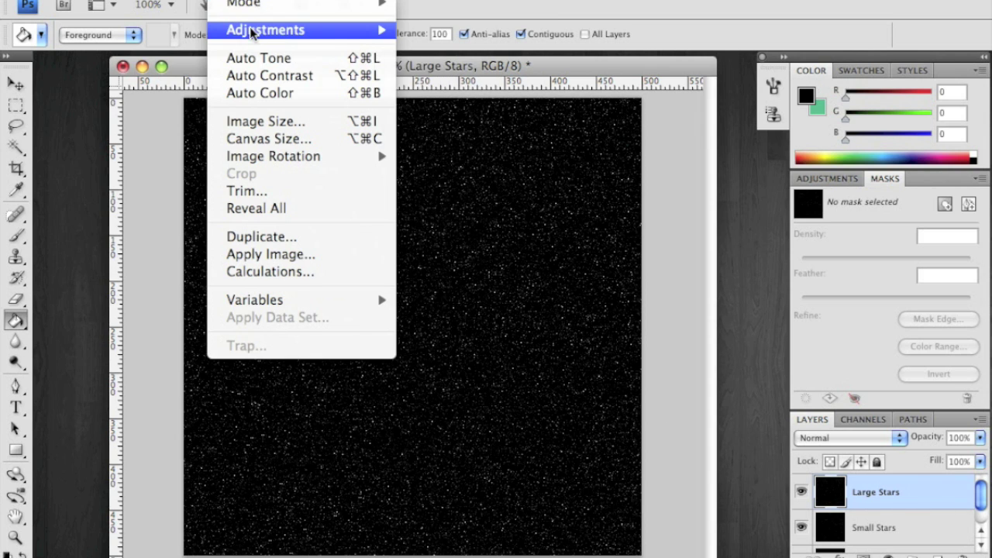
pyautogui.moveTo(252, 31)
pyautogui.click(483, 31)
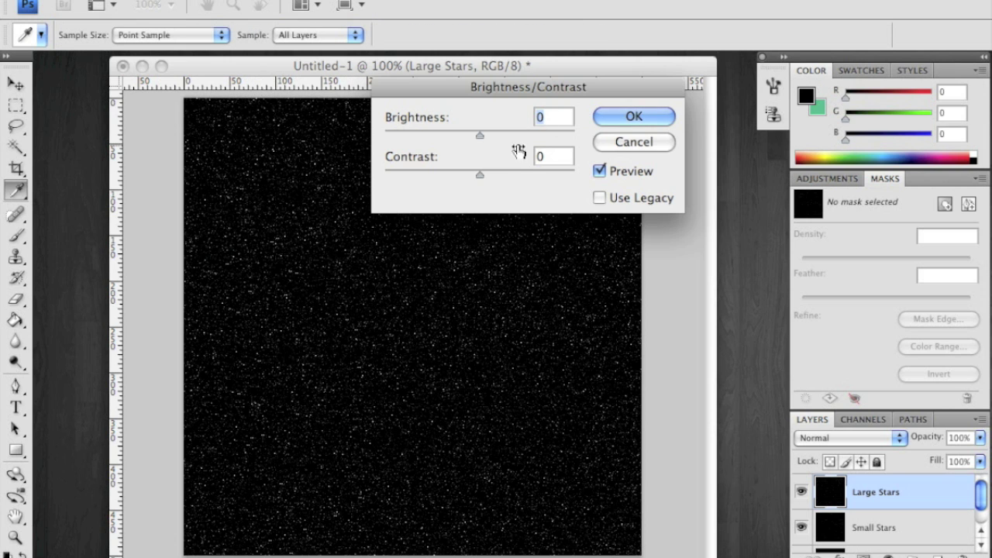
pyautogui.moveTo(481, 173); pyautogui.dragTo(594, 182)
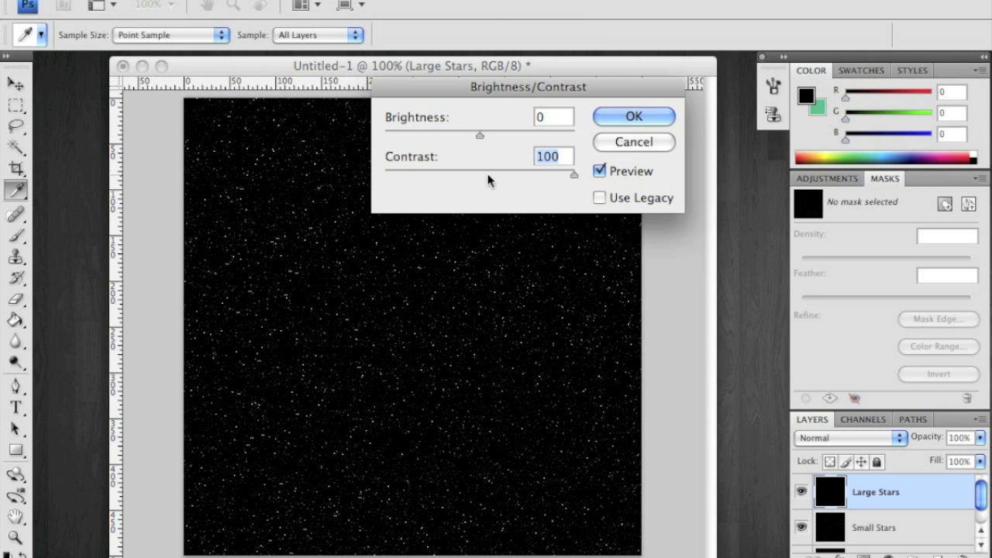
pyautogui.moveTo(480, 133); pyautogui.dragTo(442, 134)
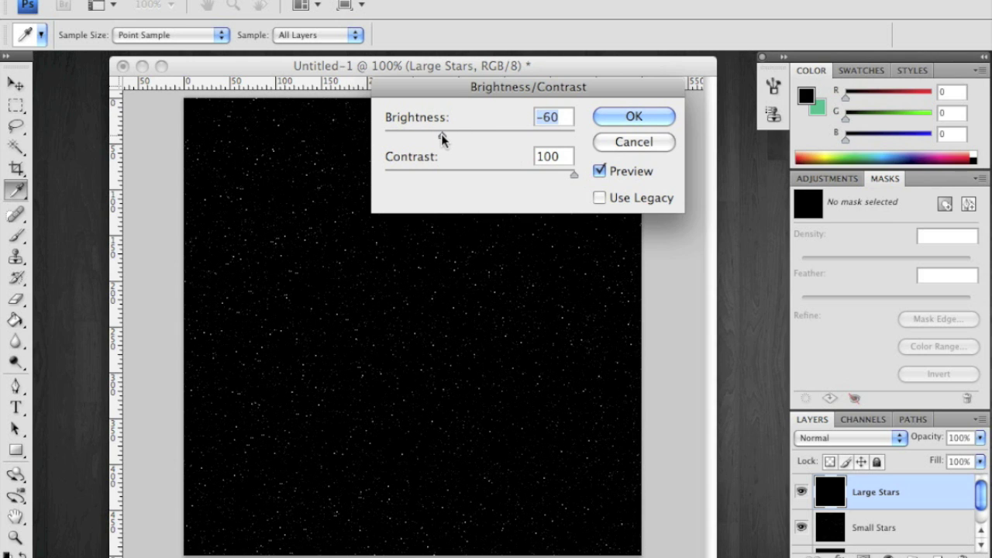
pyautogui.click(614, 120)
pyautogui.press('g')
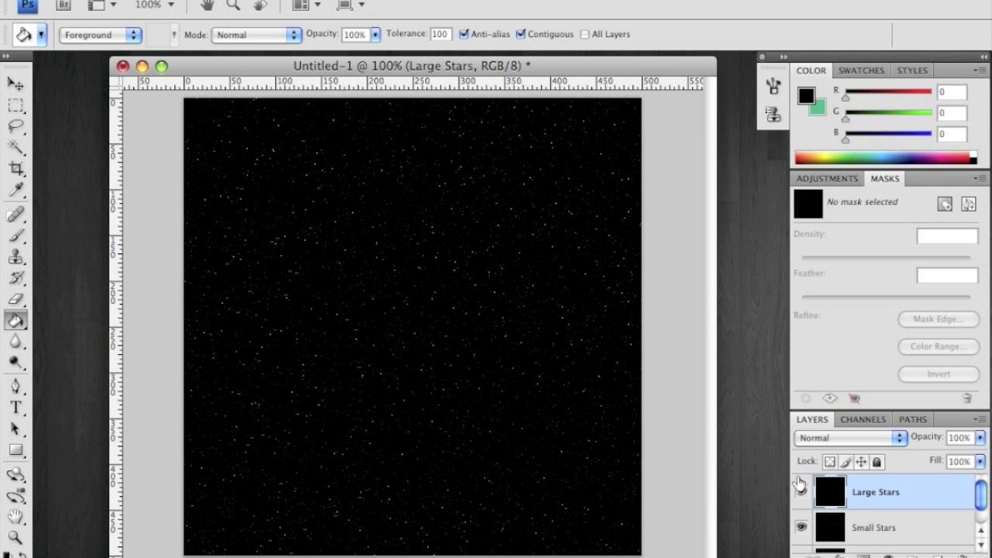
pyautogui.click(17, 536)
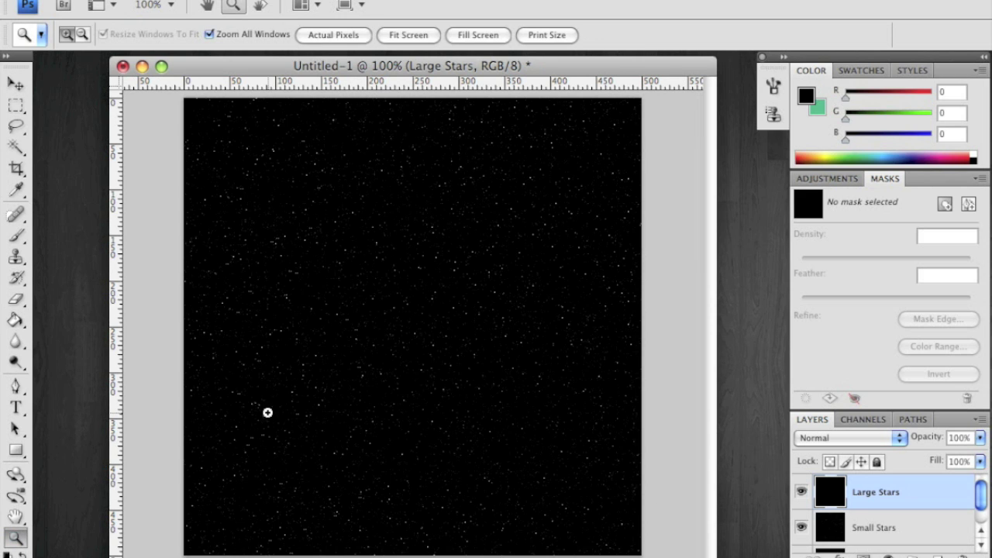
# - Zoom out to 50% and scale Large Stars to about 202% from the centre
pyautogui.keyDown('alt'); pyautogui.click(405, 307); pyautogui.keyUp('alt')
pyautogui.keyDown('alt'); pyautogui.click(404, 306); pyautogui.keyUp('alt')
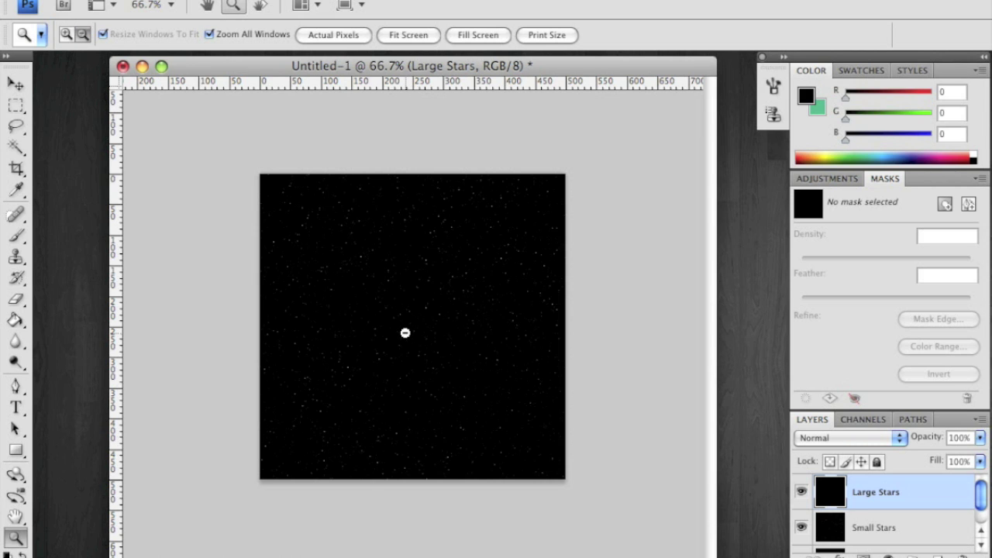
pyautogui.keyDown('alt'); pyautogui.click(404, 333); pyautogui.keyUp('alt')
pyautogui.hotkey('ctrl', 't')
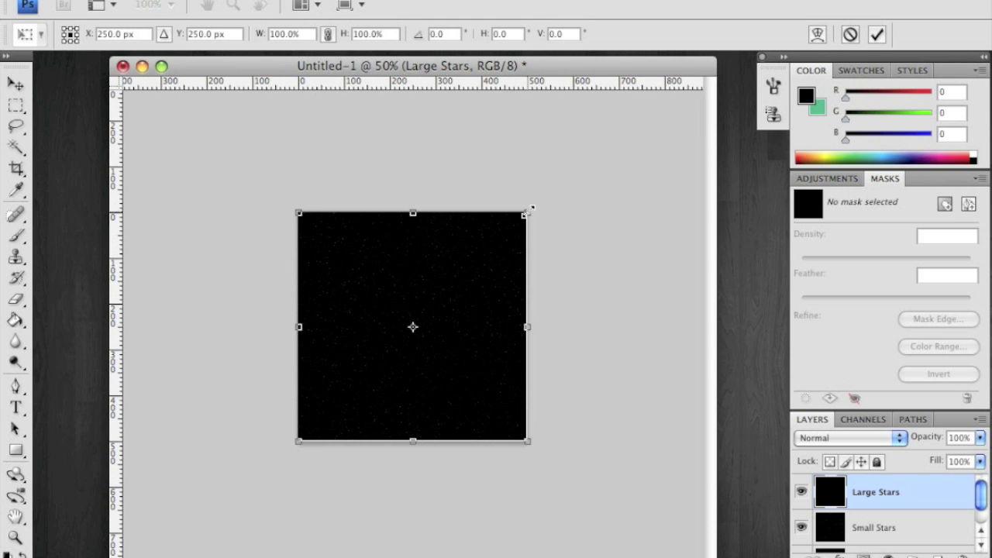
pyautogui.moveTo(532, 208); pyautogui.dragTo(669, 118)
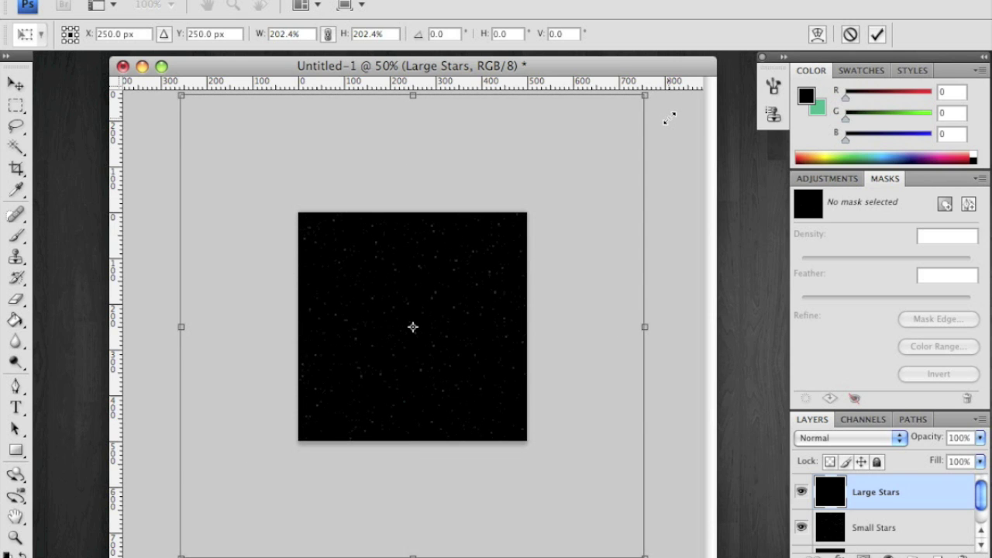
pyautogui.click(876, 34)
pyautogui.press('z')
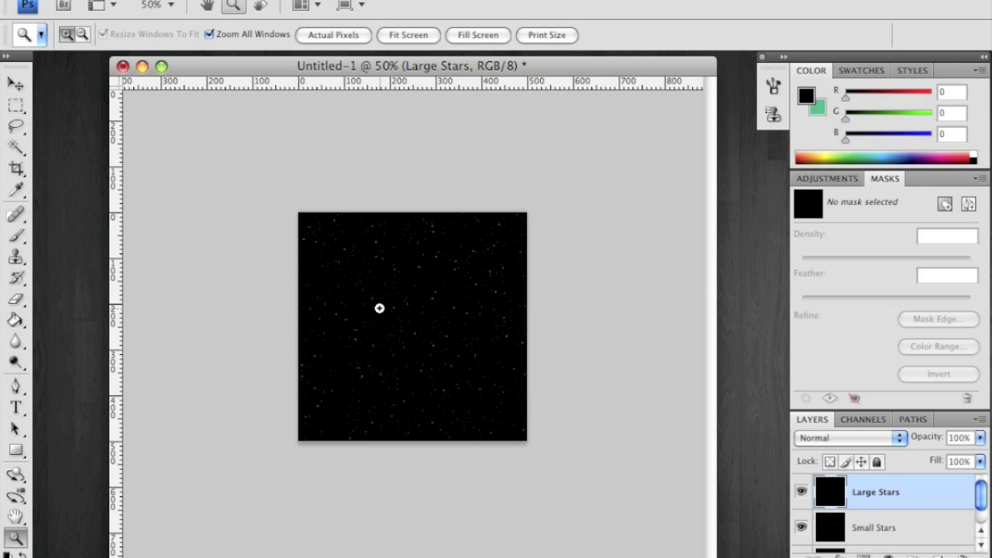
# - Invert Large Stars, apply Levels input 230 / 1.00 / 250, and invert it back
pyautogui.press('super+i')
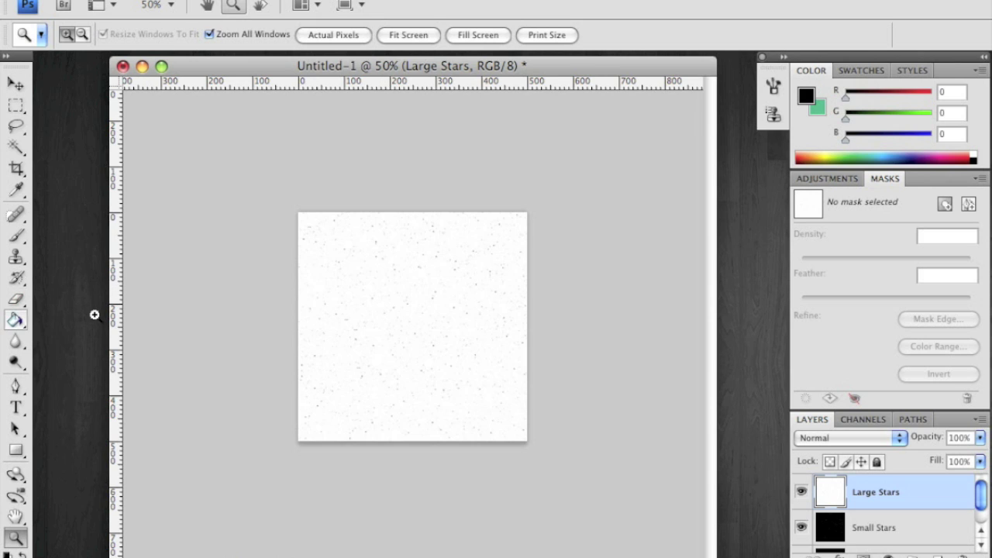
pyautogui.click(232, 0)
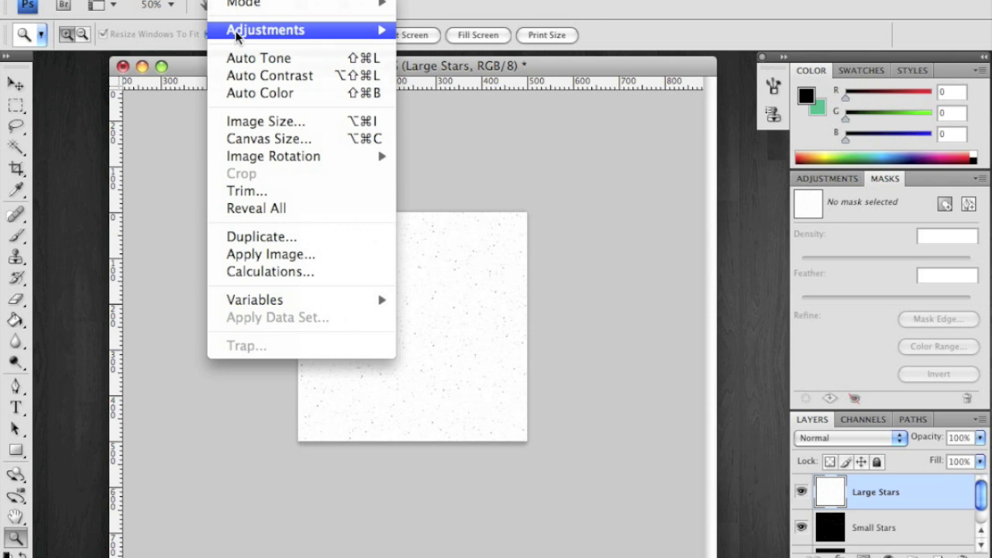
pyautogui.moveTo(237, 30)
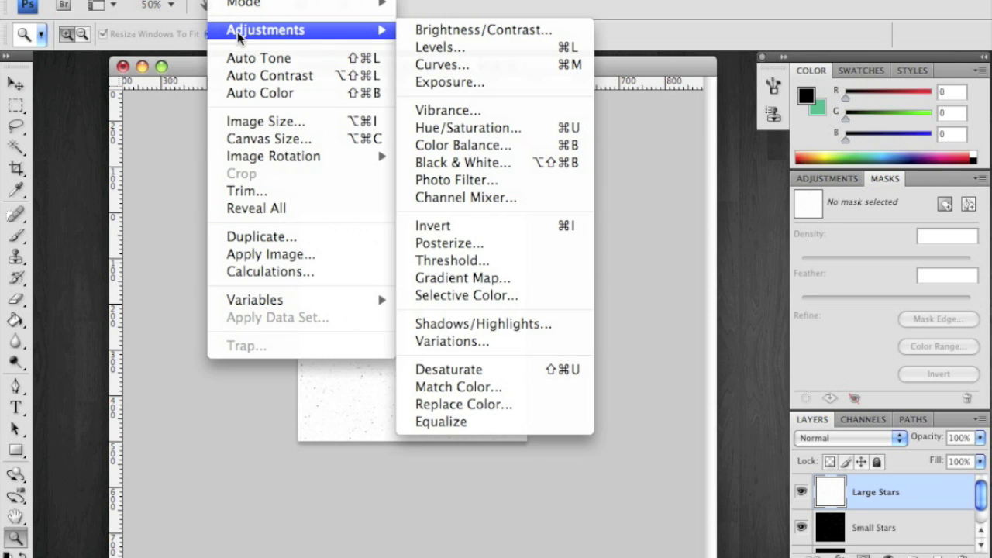
pyautogui.click(566, 52)
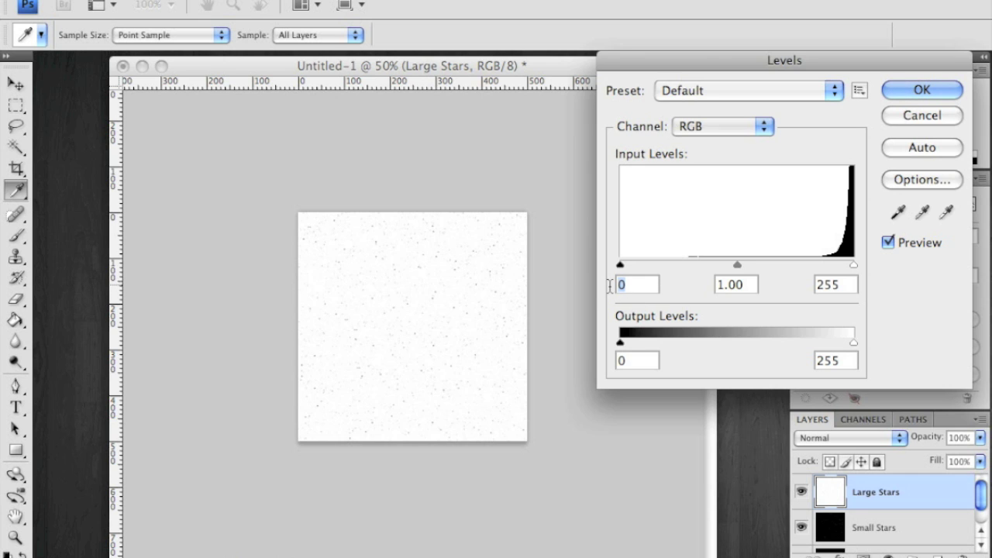
pyautogui.write('230')
pyautogui.press('Tab')
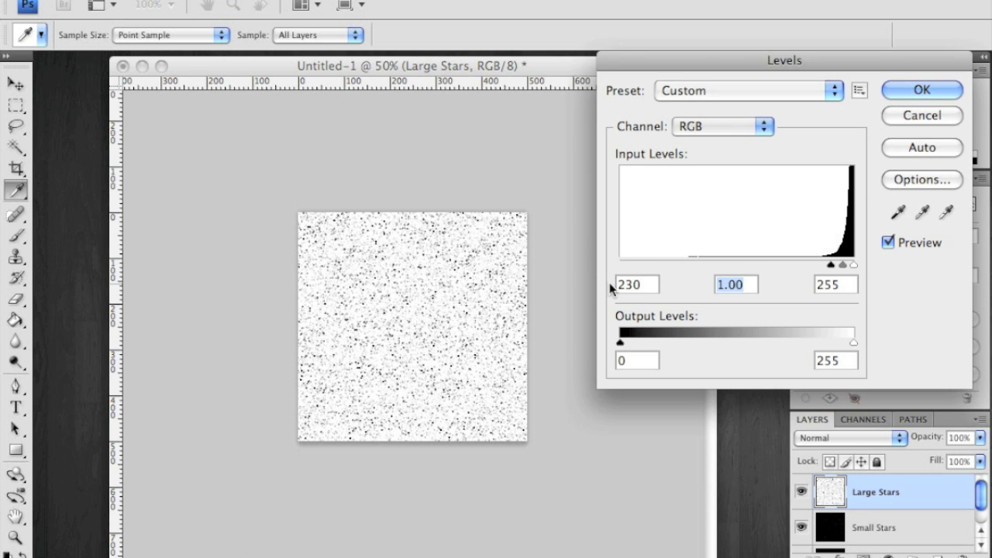
pyautogui.press('Tab')
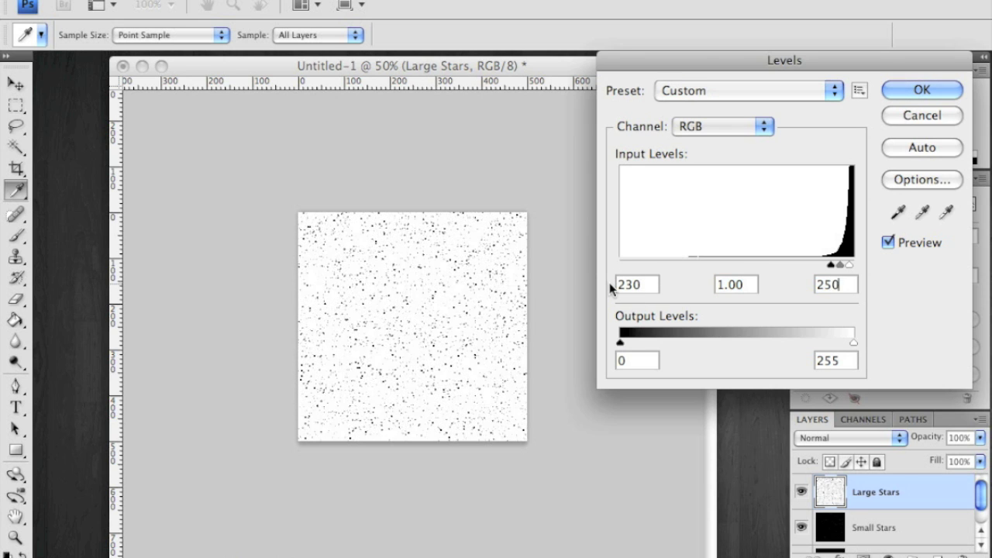
pyautogui.press('Return')
pyautogui.press('z')
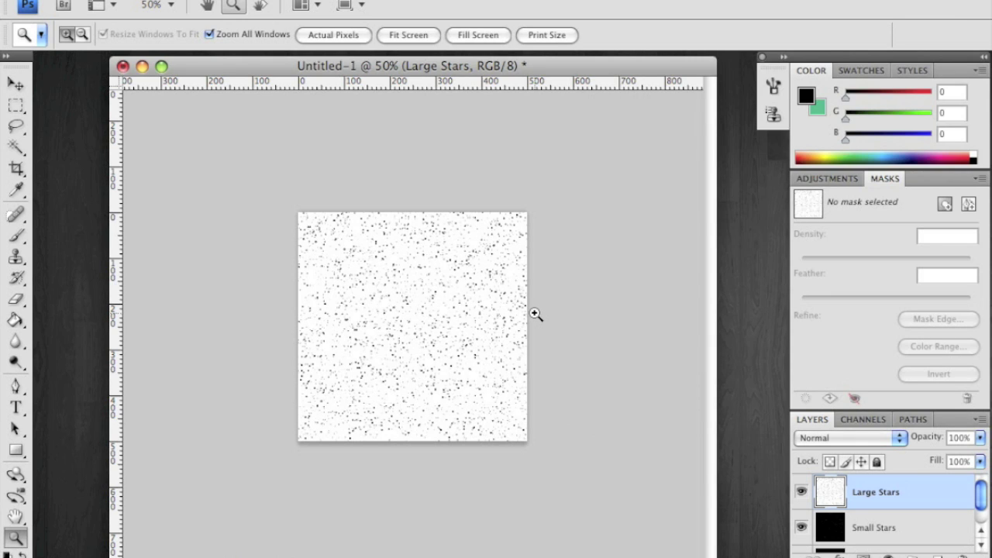
pyautogui.press('super+i')
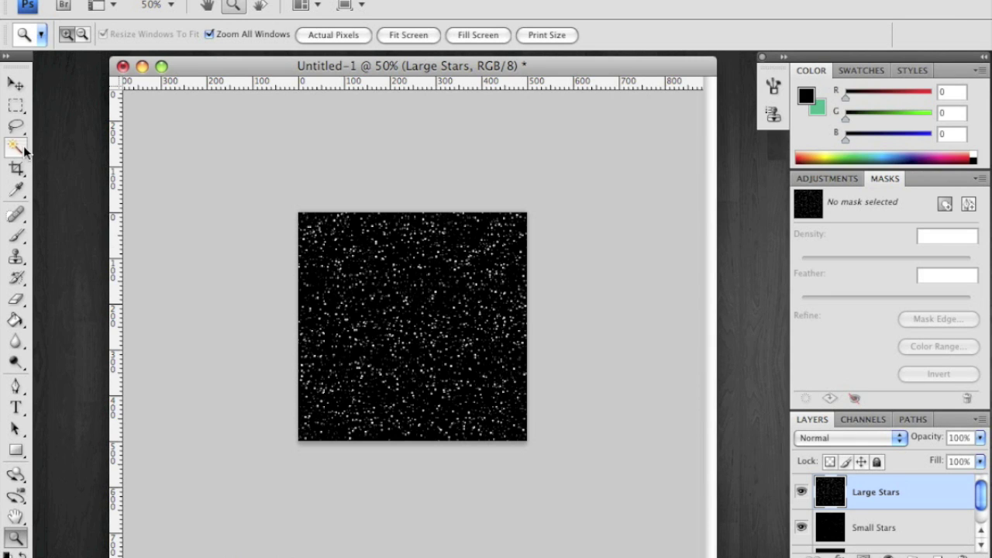
pyautogui.press('super+t')
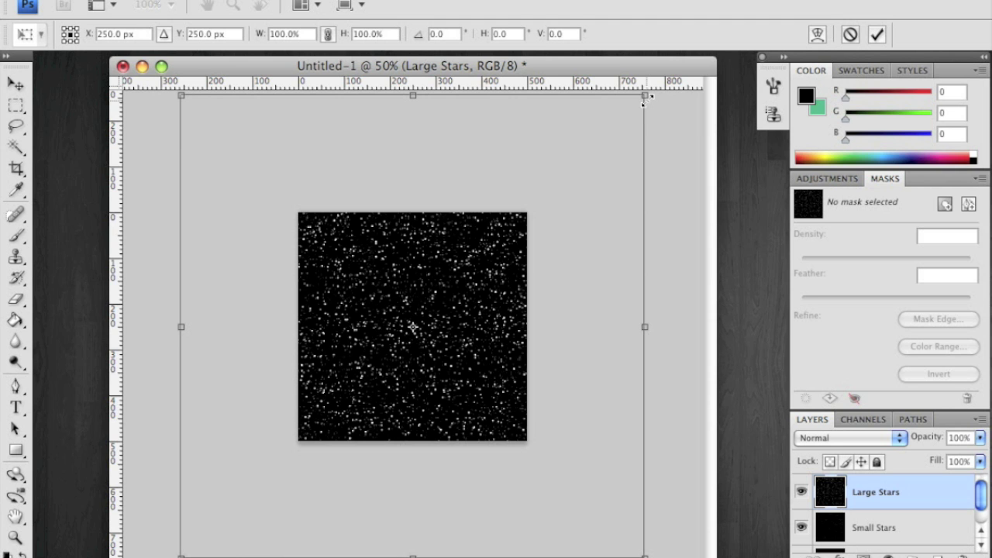
# - Shrink Large Stars to about 52% and set its blend mode to Screen
pyautogui.moveTo(643, 97); pyautogui.dragTo(535, 205)
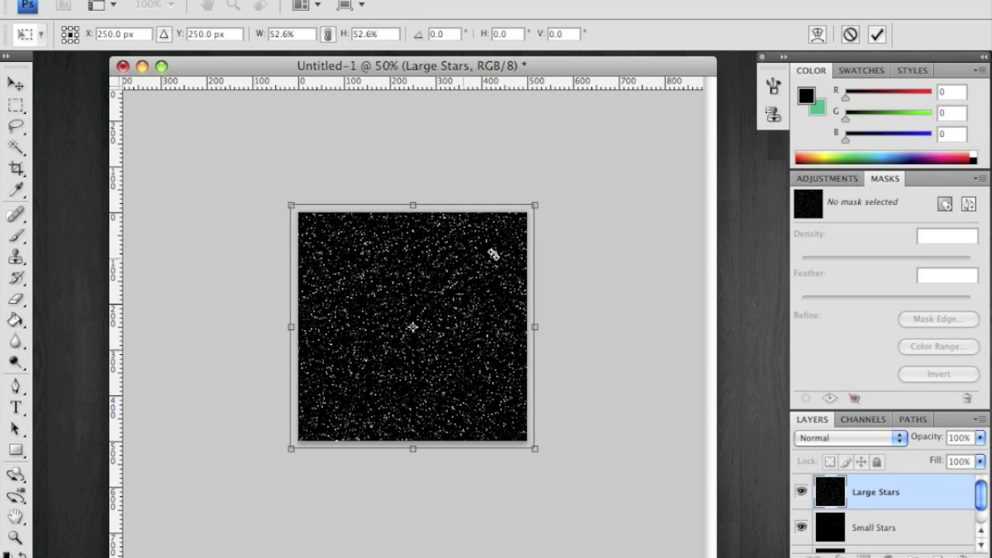
pyautogui.press('Return')
pyautogui.press('z')
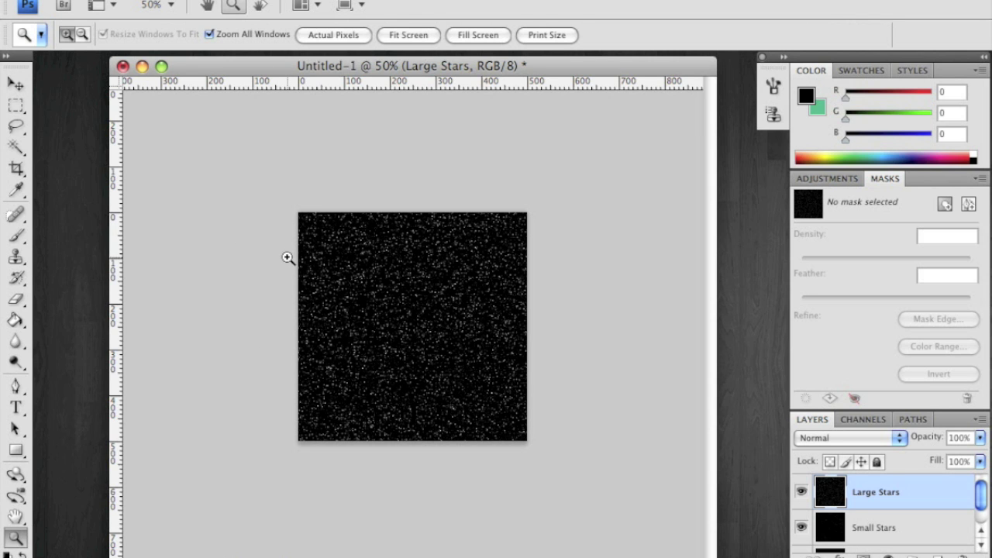
pyautogui.click(821, 438)
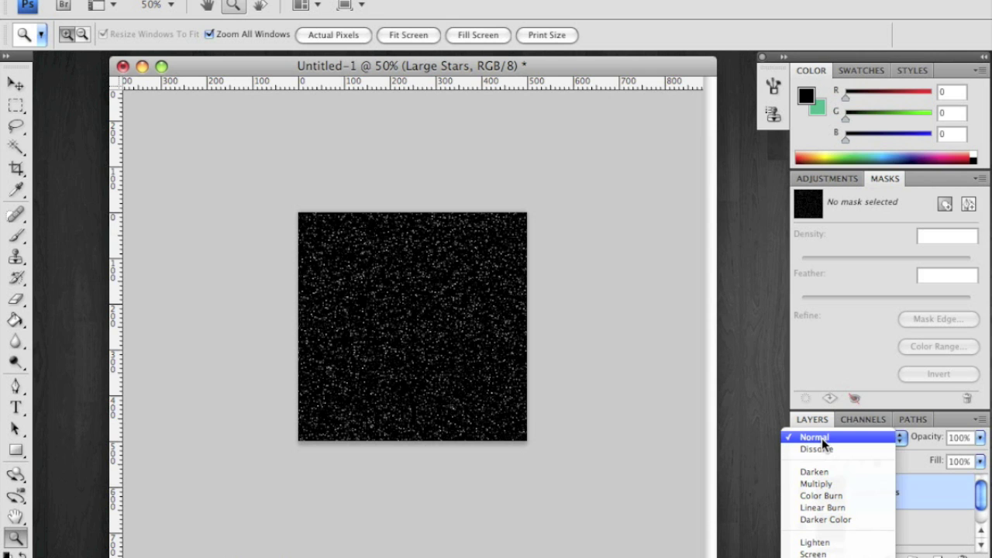
pyautogui.click(813, 553)
# - Zoom to 100% and rotate Large Stars around its centre
pyautogui.click(399, 326)
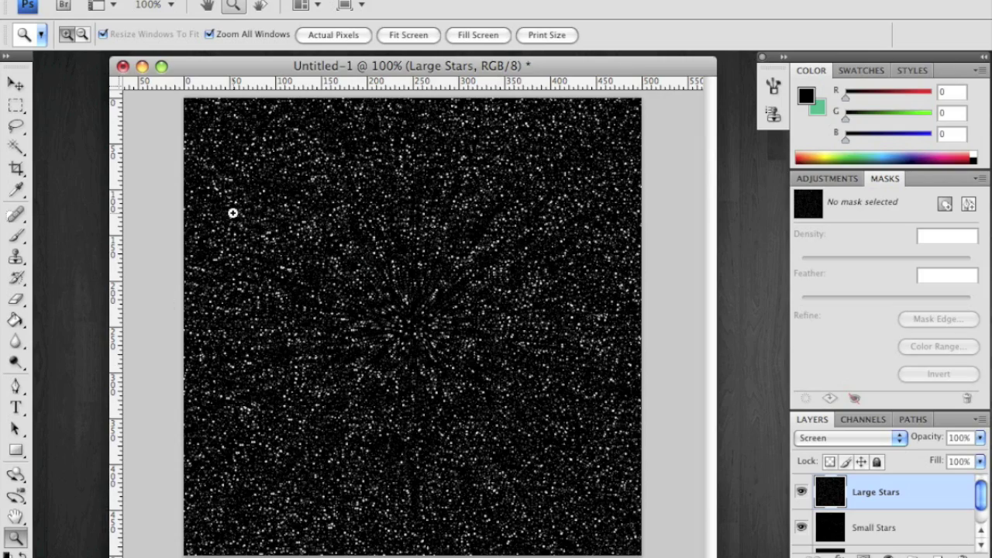
pyautogui.press('super+t')
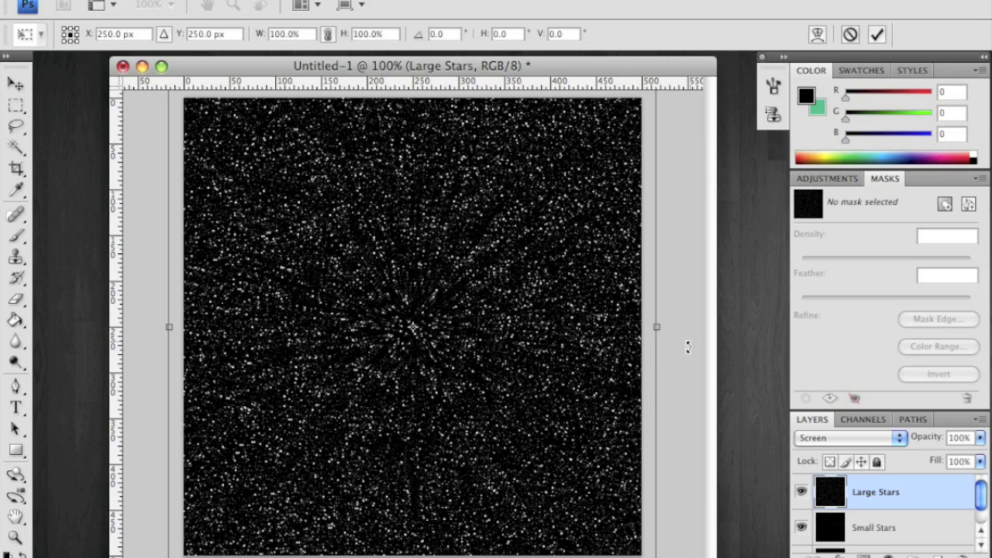
pyautogui.moveTo(688, 346); pyautogui.dragTo(129, 345)
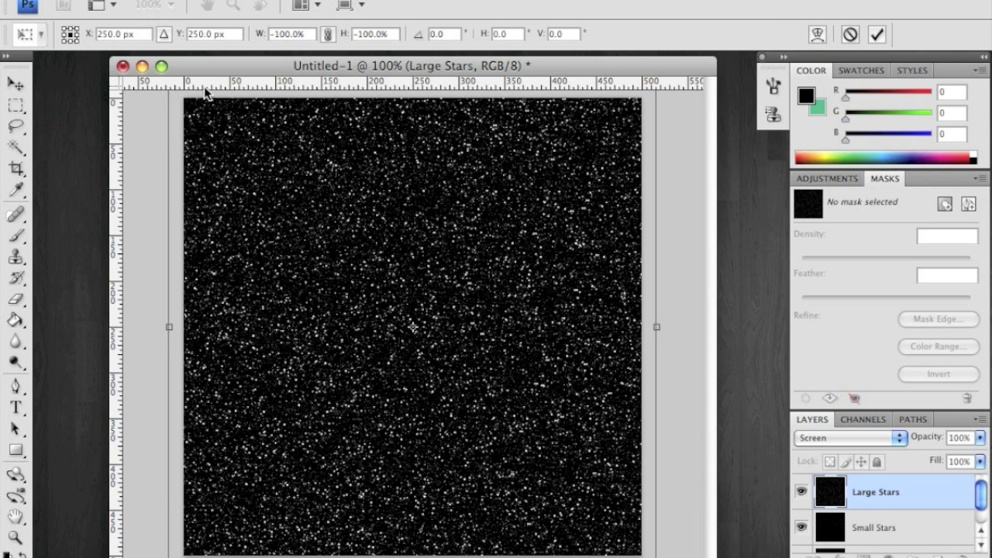
pyautogui.click(877, 34)
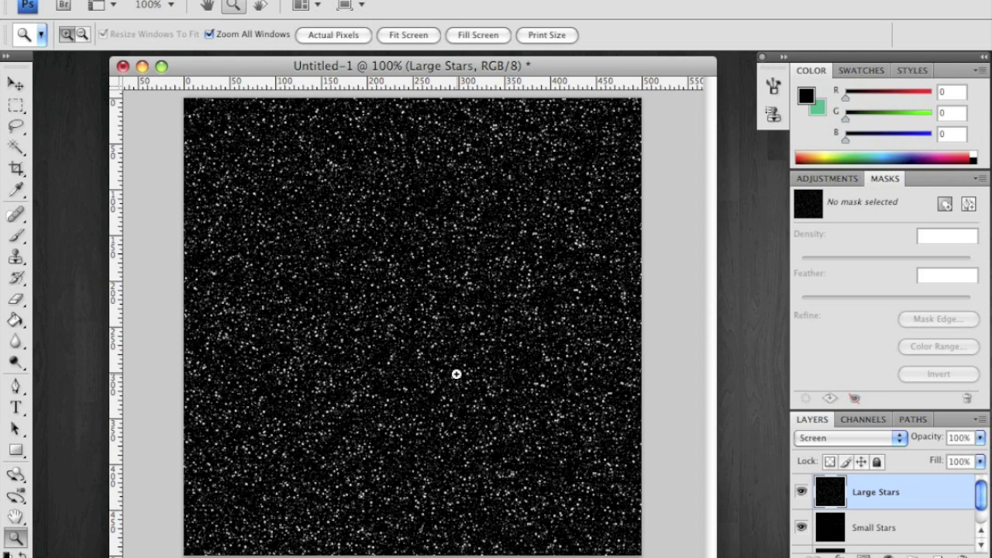
# - Select Large Stars and set up the Eraser's brush and flow settings
pyautogui.click(864, 527)
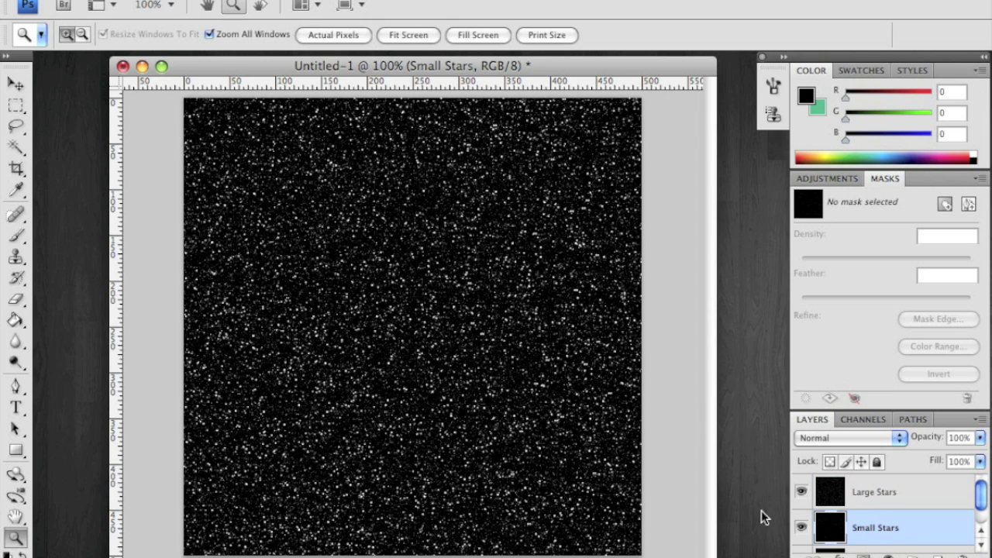
pyautogui.click(850, 498)
pyautogui.click(17, 299)
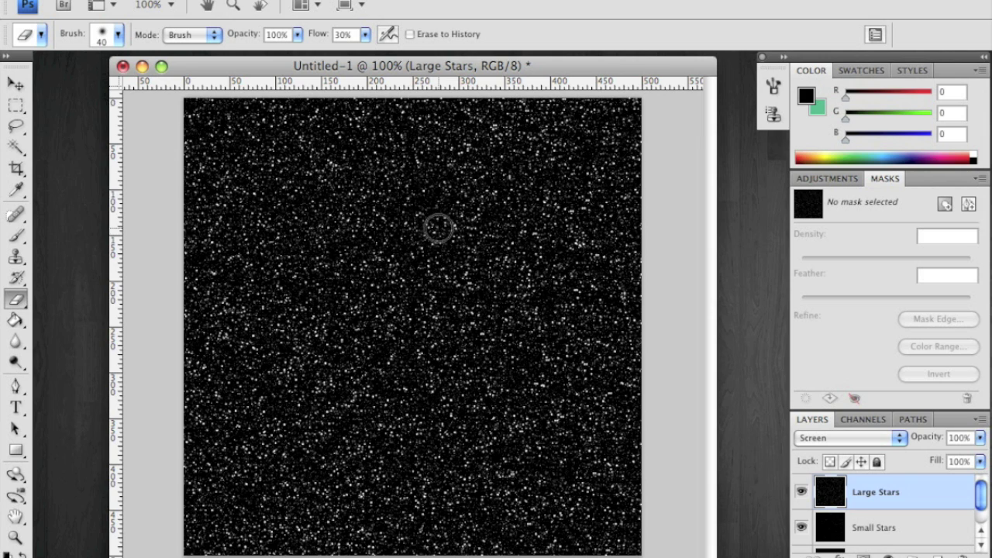
pyautogui.click(116, 35)
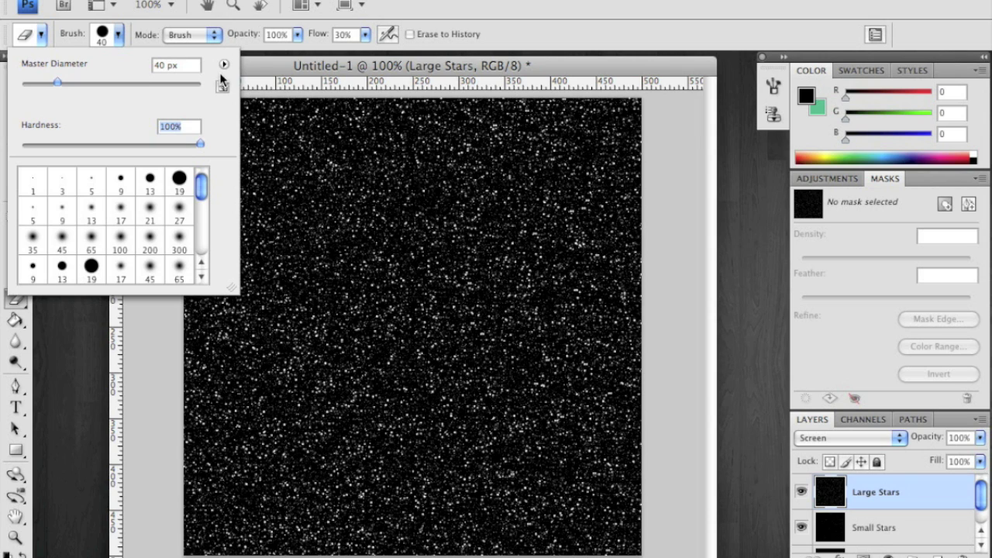
pyautogui.click(540, 27)
pyautogui.click(364, 34)
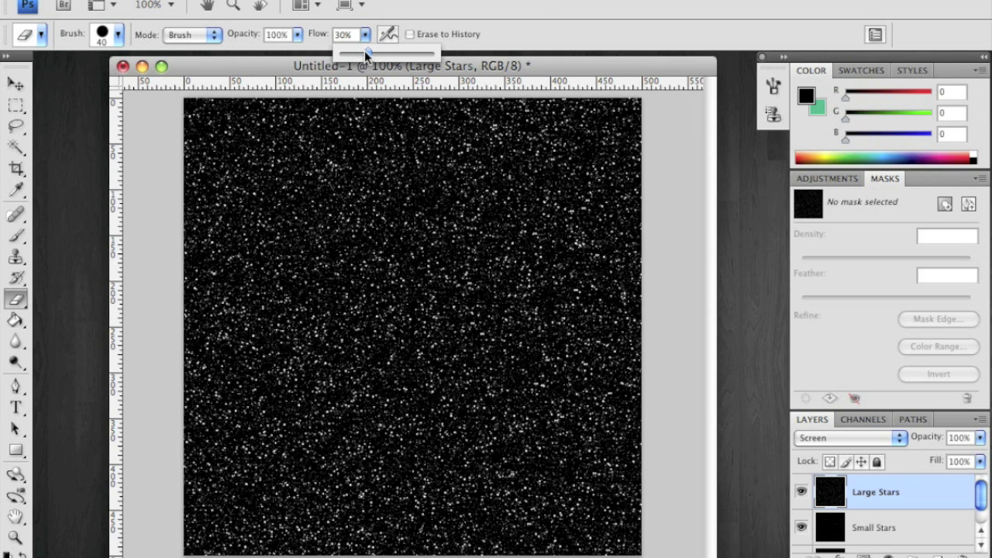
pyautogui.click(540, 11)
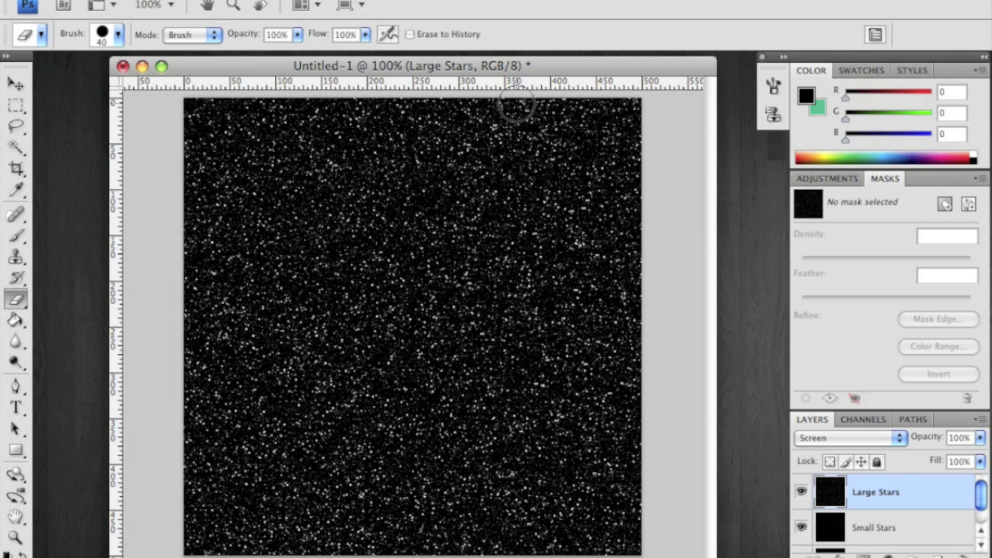
# - Erase patches of stars from Large Stars and broad bands from Small Stars
pyautogui.moveTo(295, 206)
pyautogui.mouseDown()
pyautogui.moveTo(374, 178)
pyautogui.moveTo(340, 161)
pyautogui.moveTo(176, 187)
pyautogui.moveTo(315, 267)
pyautogui.moveTo(510, 343)
pyautogui.moveTo(572, 452)
pyautogui.moveTo(143, 391)
pyautogui.moveTo(485, 475)
pyautogui.moveTo(552, 376)
pyautogui.mouseUp()
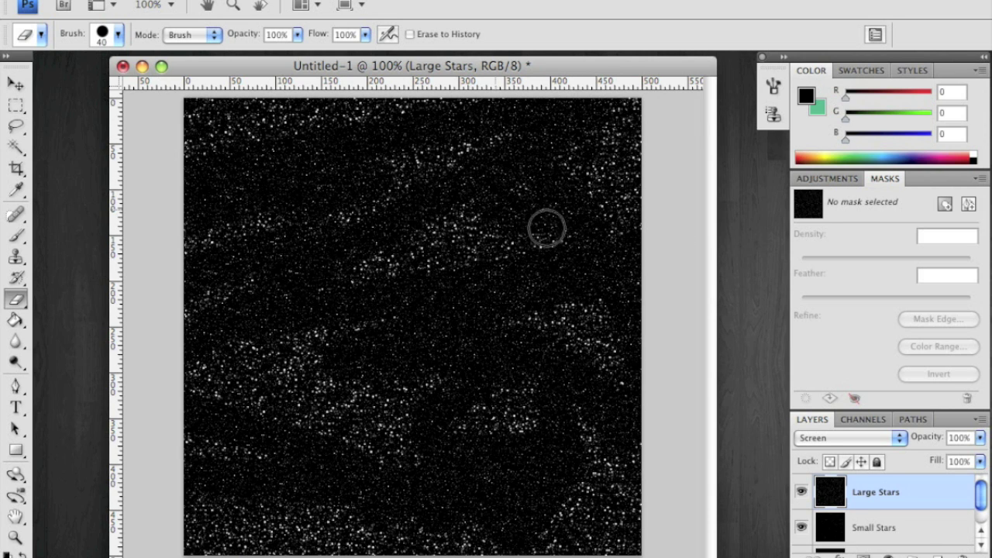
pyautogui.click(896, 527)
pyautogui.moveTo(437, 424)
pyautogui.mouseDown()
pyautogui.moveTo(373, 426)
pyautogui.moveTo(300, 398)
pyautogui.moveTo(448, 401)
pyautogui.moveTo(480, 344)
pyautogui.moveTo(339, 37)
pyautogui.moveTo(372, 96)
pyautogui.moveTo(325, 208)
pyautogui.moveTo(250, 234)
pyautogui.moveTo(524, 241)
pyautogui.moveTo(610, 315)
pyautogui.moveTo(594, 480)
pyautogui.moveTo(502, 477)
pyautogui.moveTo(367, 376)
pyautogui.moveTo(290, 533)
pyautogui.moveTo(220, 543)
pyautogui.mouseUp()
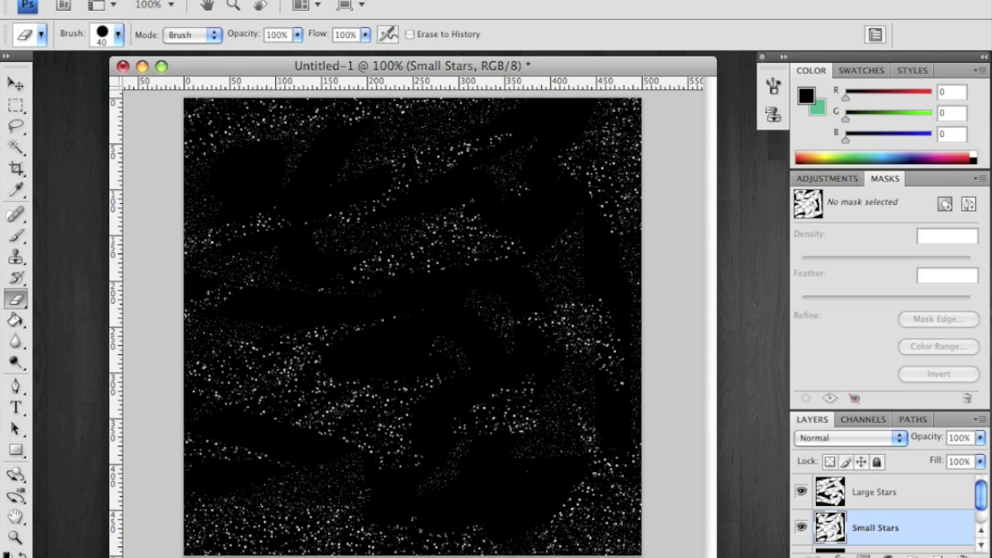
pyautogui.click(881, 502)
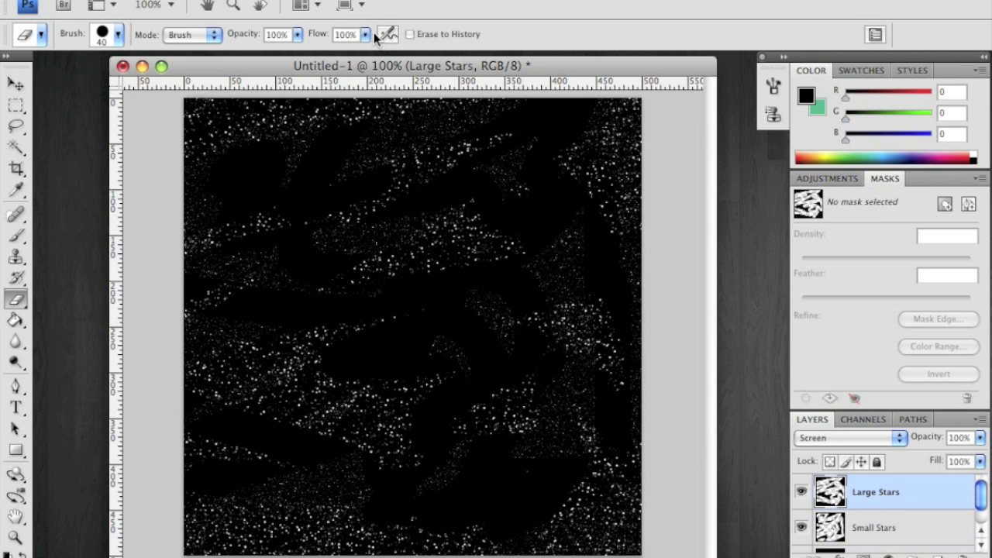
pyautogui.click(365, 34)
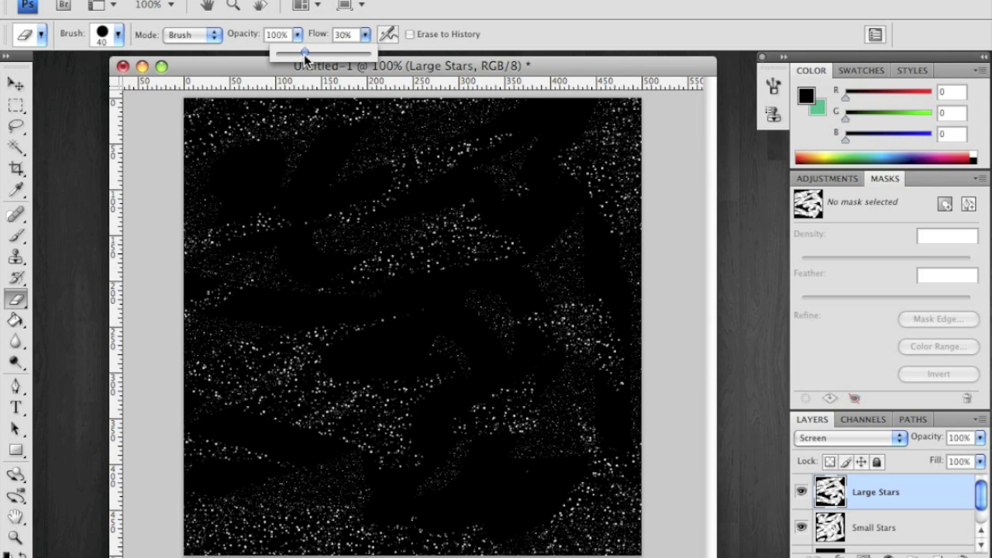
pyautogui.click(902, 525)
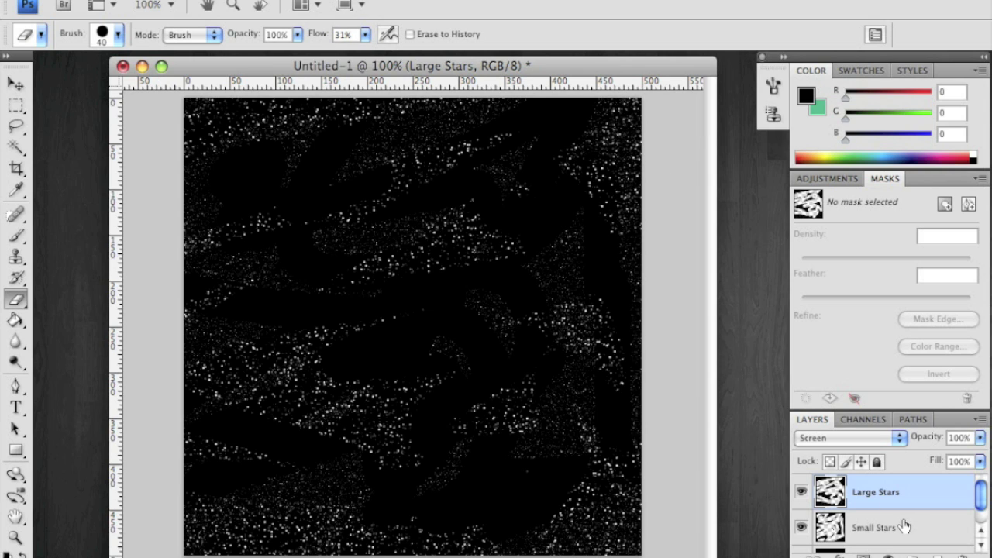
pyautogui.click(902, 525)
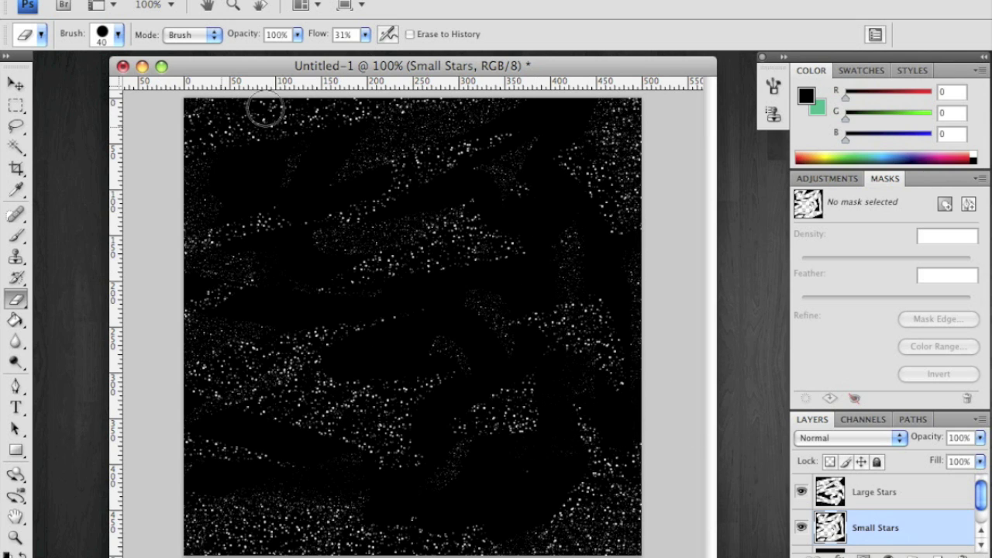
pyautogui.click(924, 496)
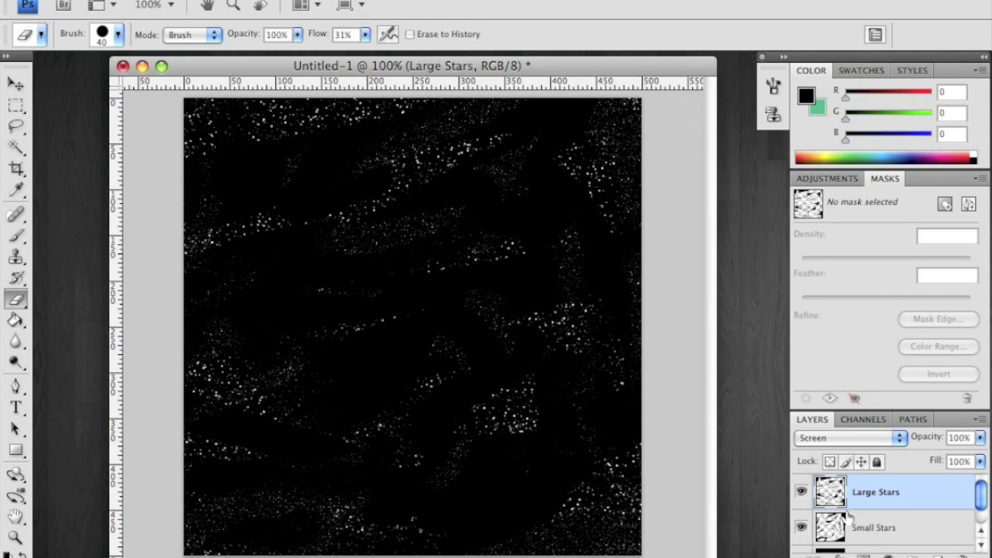
# - Merge Large Stars and Small Stars down into Layer 0 and rename the result 'Star'
pyautogui.moveTo(989, 486); pyautogui.dragTo(985, 513)
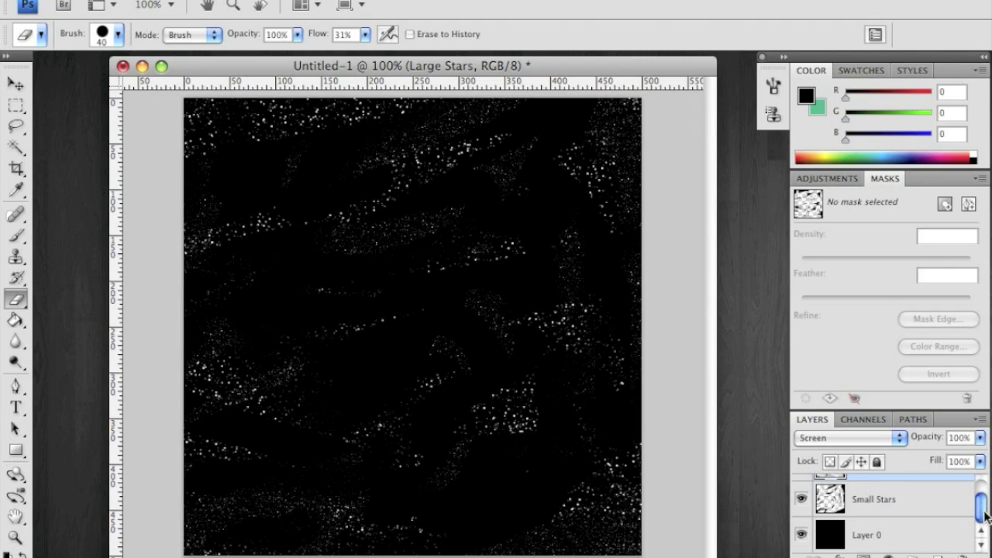
pyautogui.hotkey('alt', '[')
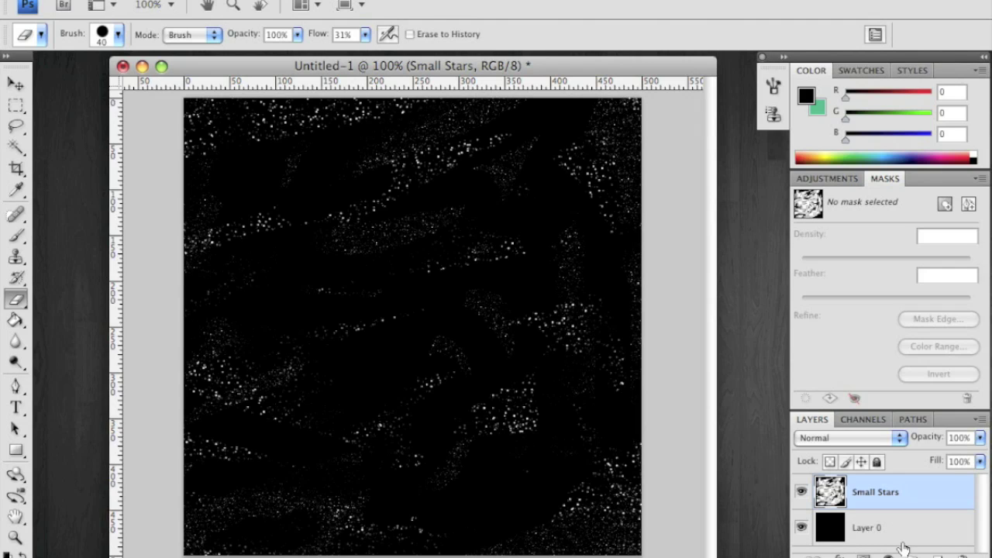
pyautogui.hotkey('alt', '[')
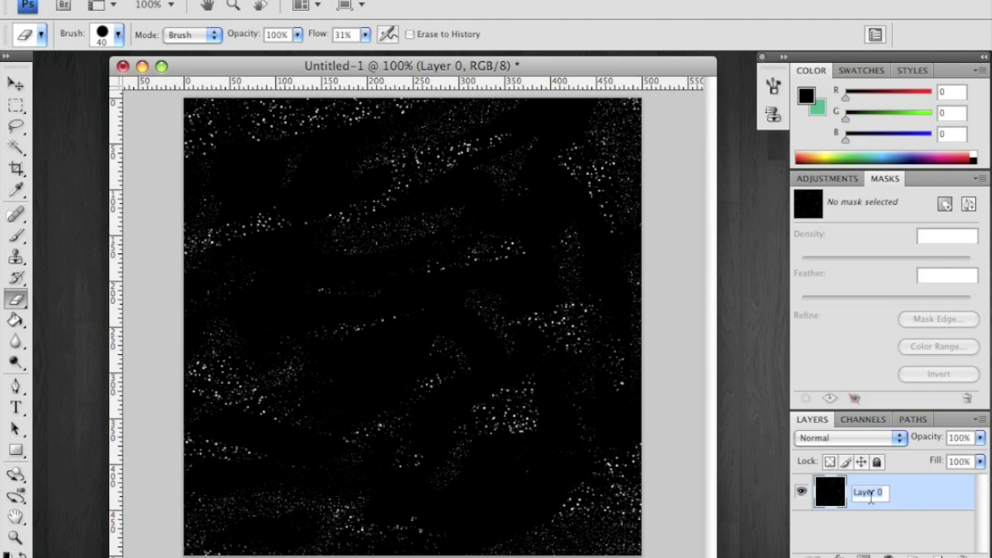
pyautogui.press('Return')
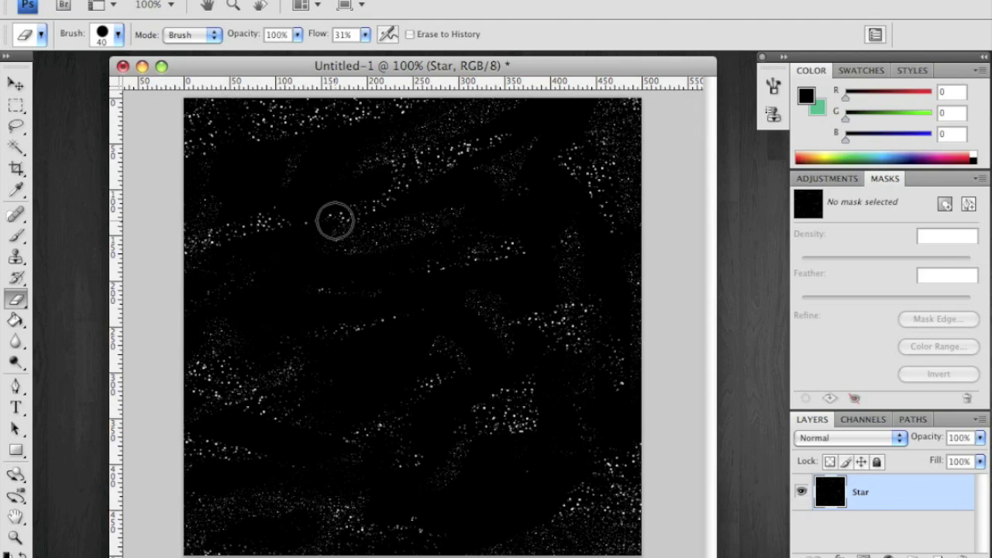
pyautogui.click(16, 256)
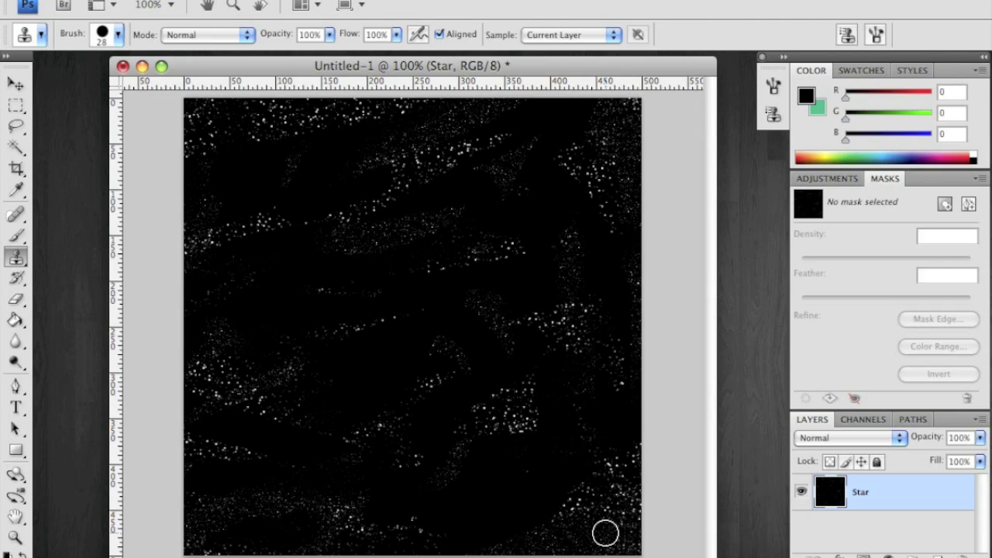
# - Clone star clusters into the empty left side and centre-left of the canvas
pyautogui.moveTo(256, 294)
pyautogui.mouseDown()
pyautogui.moveTo(227, 334)
pyautogui.moveTo(285, 217)
pyautogui.moveTo(277, 314)
pyautogui.moveTo(232, 341)
pyautogui.moveTo(190, 337)
pyautogui.moveTo(231, 243)
pyautogui.moveTo(213, 165)
pyautogui.mouseUp()
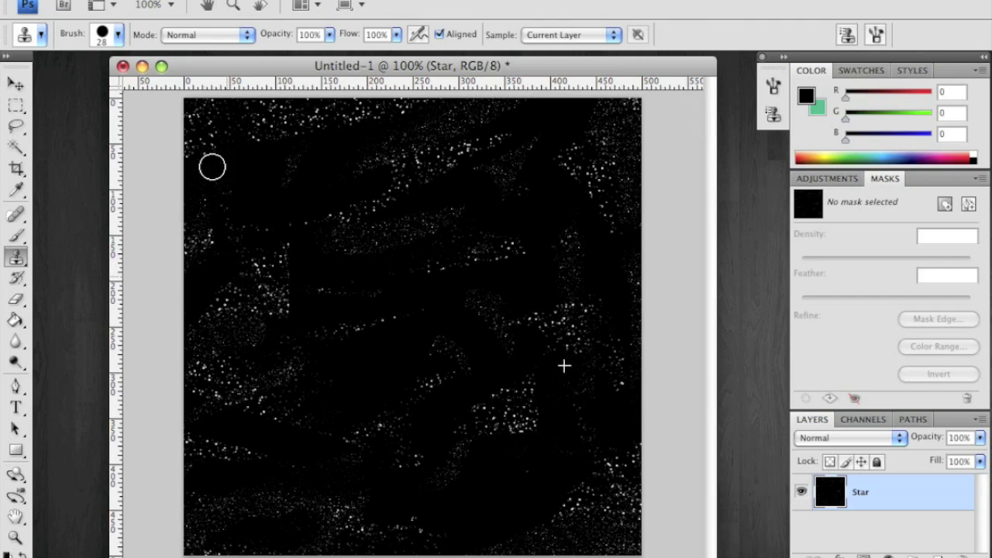
pyautogui.keyDown('alt'); pyautogui.click(589, 162); pyautogui.keyUp('alt')
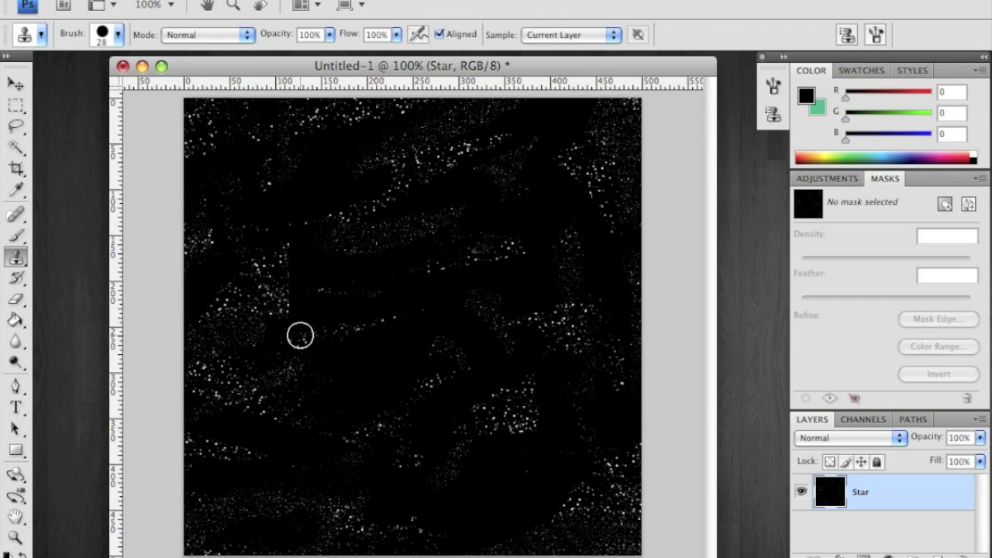
pyautogui.moveTo(302, 333)
pyautogui.mouseDown()
pyautogui.moveTo(325, 299)
pyautogui.moveTo(370, 313)
pyautogui.mouseUp()
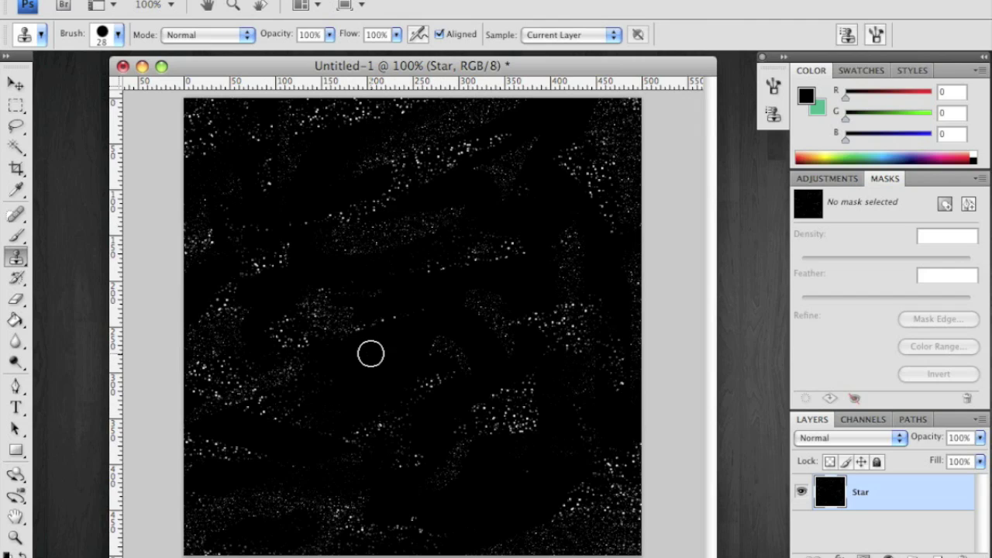
pyautogui.keyDown('alt'); pyautogui.click(440, 144); pyautogui.keyUp('alt')
pyautogui.moveTo(268, 427)
pyautogui.mouseDown()
pyautogui.moveTo(250, 412)
pyautogui.moveTo(209, 299)
pyautogui.mouseUp()
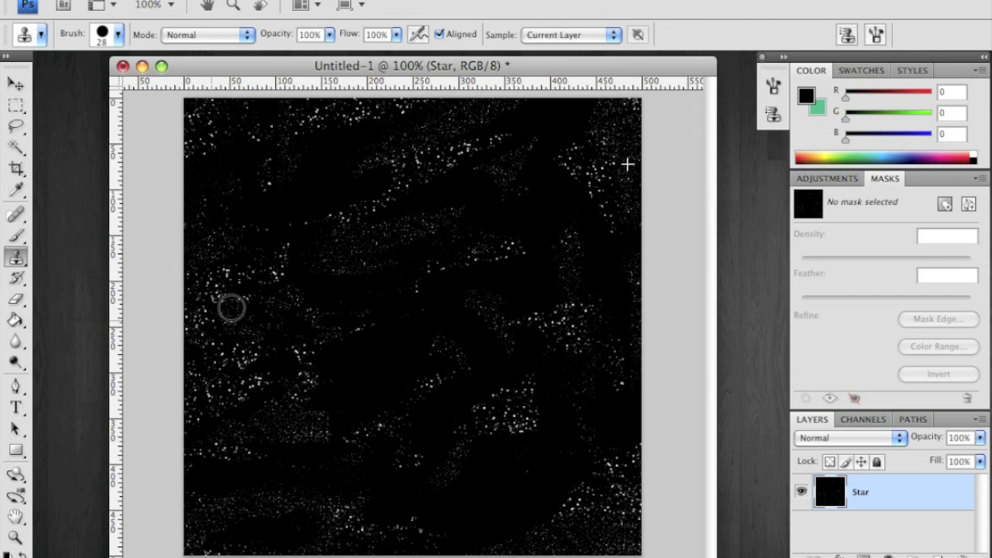
pyautogui.moveTo(278, 391)
pyautogui.mouseDown()
pyautogui.moveTo(233, 326)
pyautogui.moveTo(298, 309)
pyautogui.mouseUp()
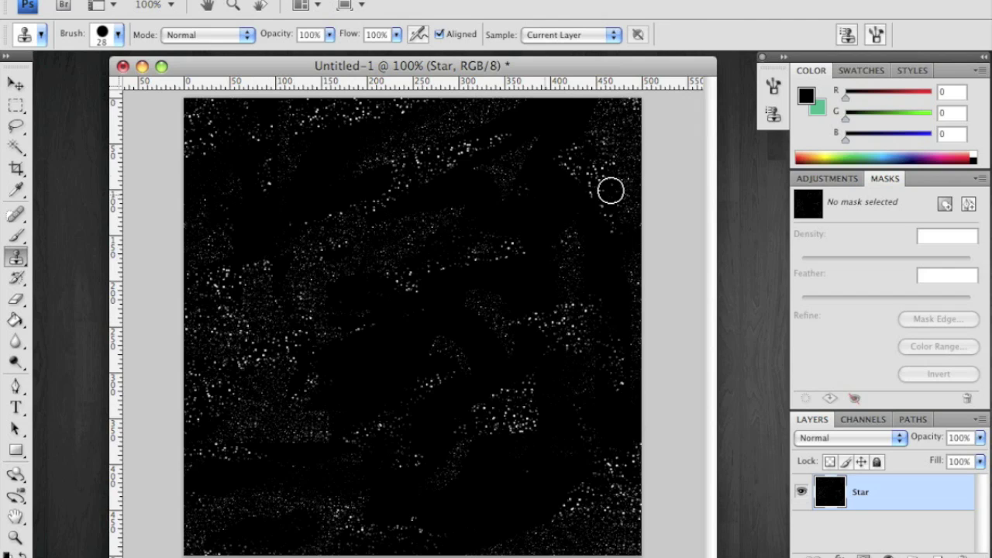
# - Clone more star clusters into the upper right, upper left and canvas centre
pyautogui.moveTo(612, 189)
pyautogui.mouseDown()
pyautogui.moveTo(433, 152)
pyautogui.moveTo(478, 189)
pyautogui.moveTo(505, 270)
pyautogui.moveTo(522, 114)
pyautogui.mouseUp()
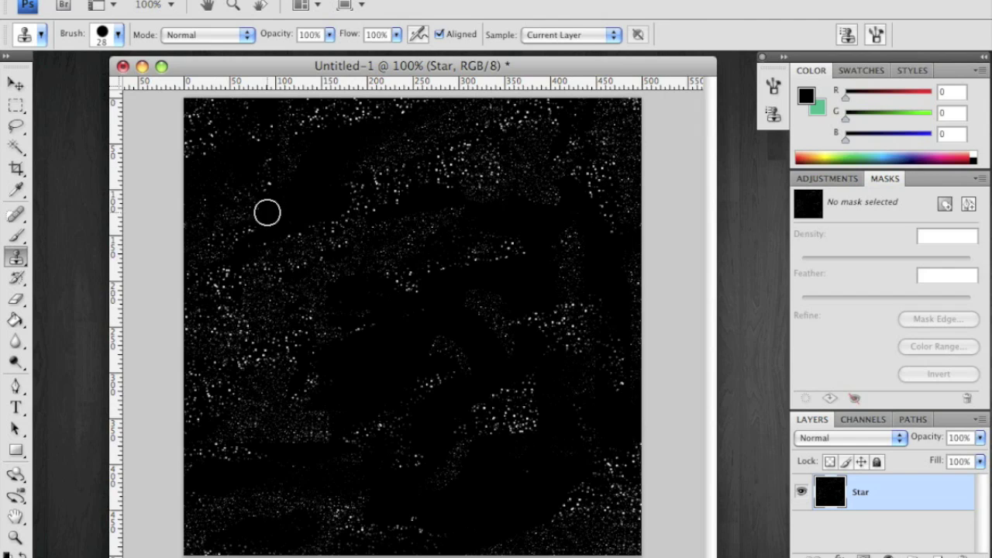
pyautogui.keyDown('alt'); pyautogui.click(291, 534); pyautogui.keyUp('alt')
pyautogui.moveTo(415, 379)
pyautogui.mouseDown()
pyautogui.moveTo(247, 147)
pyautogui.moveTo(239, 161)
pyautogui.moveTo(390, 295)
pyautogui.moveTo(308, 492)
pyautogui.mouseUp()
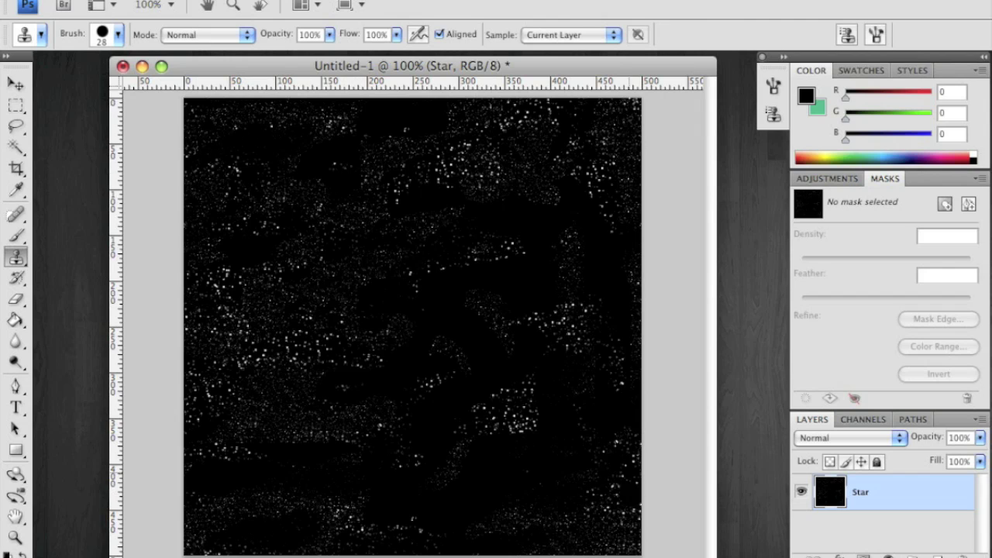
pyautogui.moveTo(391, 434)
pyautogui.mouseDown()
pyautogui.moveTo(429, 339)
pyautogui.moveTo(467, 345)
pyautogui.moveTo(528, 213)
pyautogui.moveTo(283, 279)
pyautogui.moveTo(266, 102)
pyautogui.moveTo(449, 225)
pyautogui.moveTo(533, 230)
pyautogui.moveTo(507, 250)
pyautogui.moveTo(514, 421)
pyautogui.moveTo(206, 157)
pyautogui.moveTo(434, 313)
pyautogui.moveTo(620, 223)
pyautogui.moveTo(501, 427)
pyautogui.moveTo(482, 507)
pyautogui.moveTo(286, 465)
pyautogui.moveTo(255, 235)
pyautogui.moveTo(518, 340)
pyautogui.mouseUp()
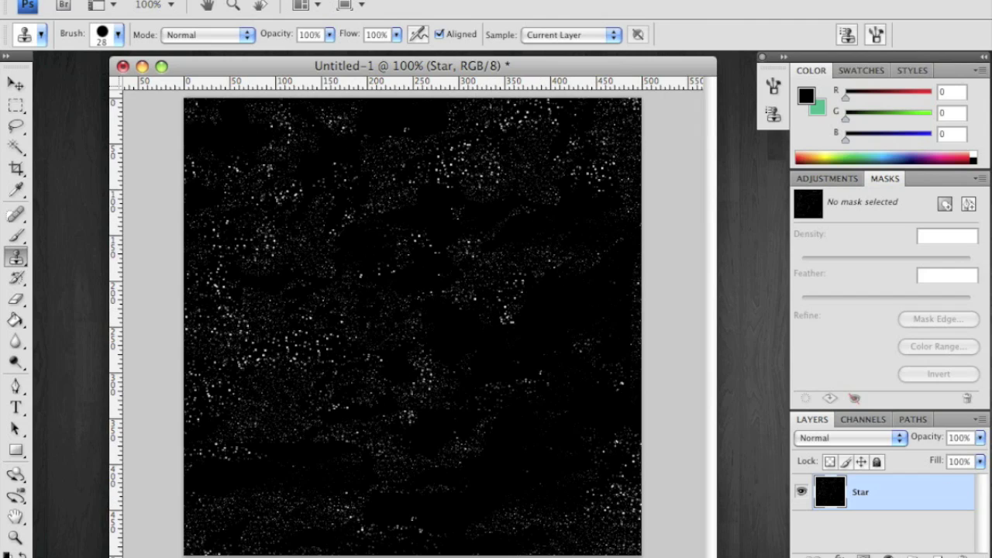
pyautogui.rightClick(953, 492)
# - Duplicate the Star layer as 'Glow' and give it an 8-pixel Gaussian Blur
pyautogui.click(969, 401)
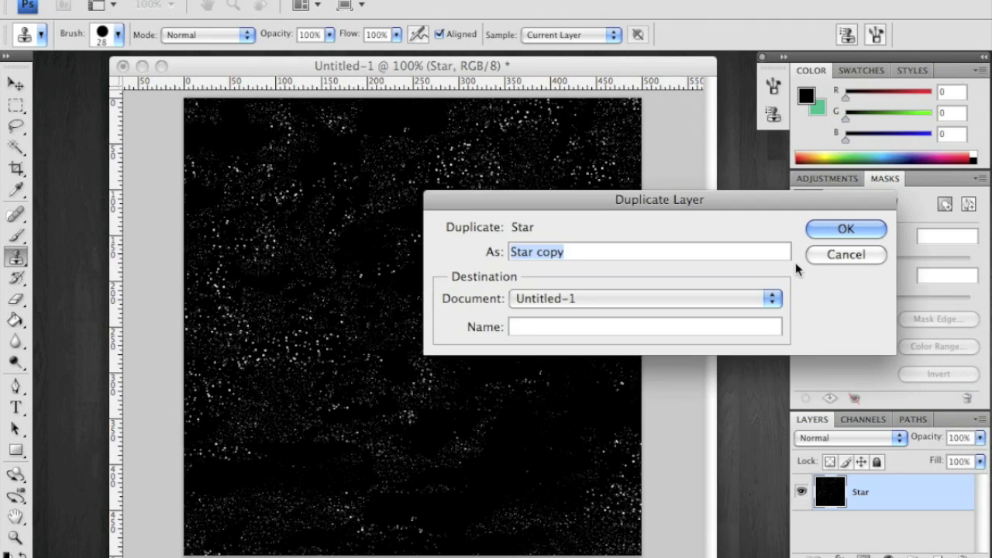
pyautogui.write('Glow')
pyautogui.press('Return')
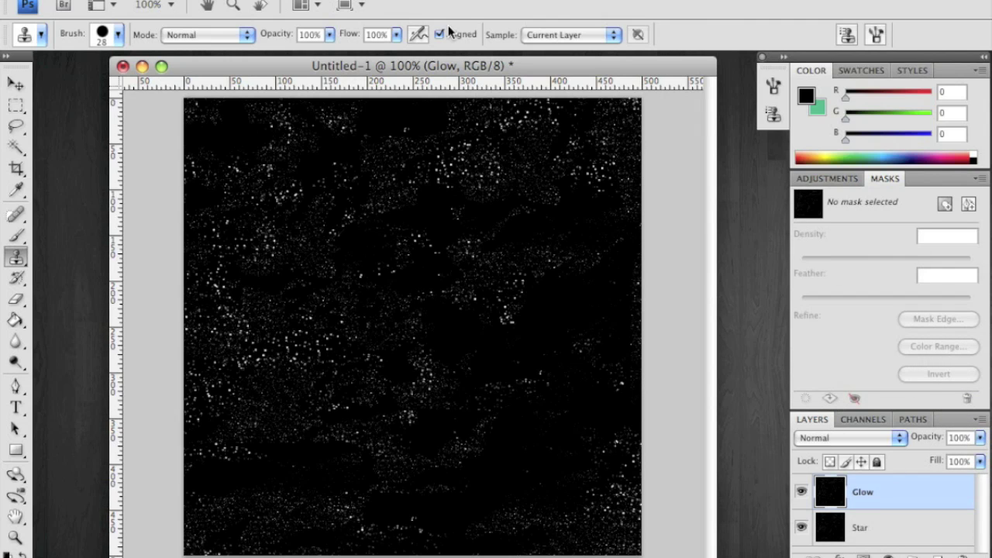
pyautogui.click(388, 0)
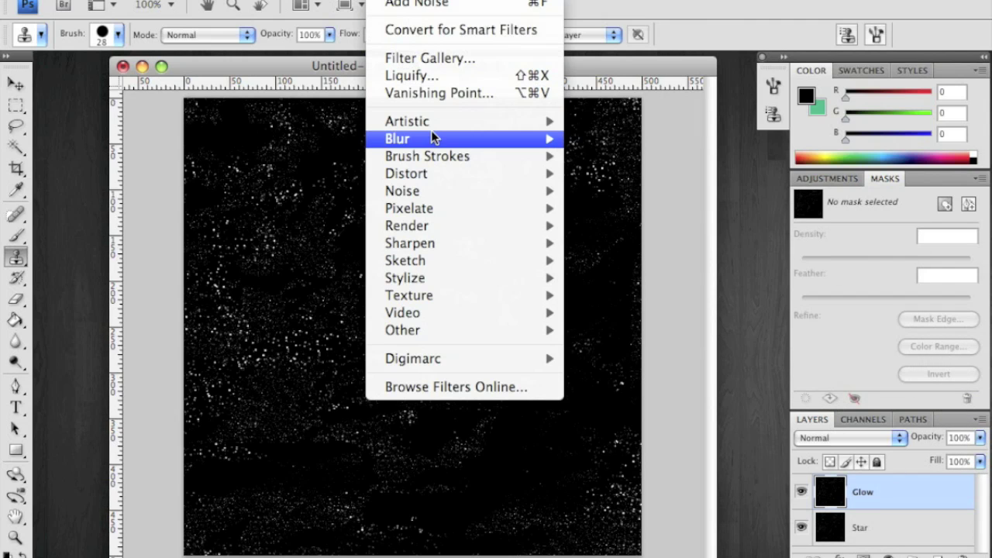
pyautogui.moveTo(470, 135)
pyautogui.click(651, 209)
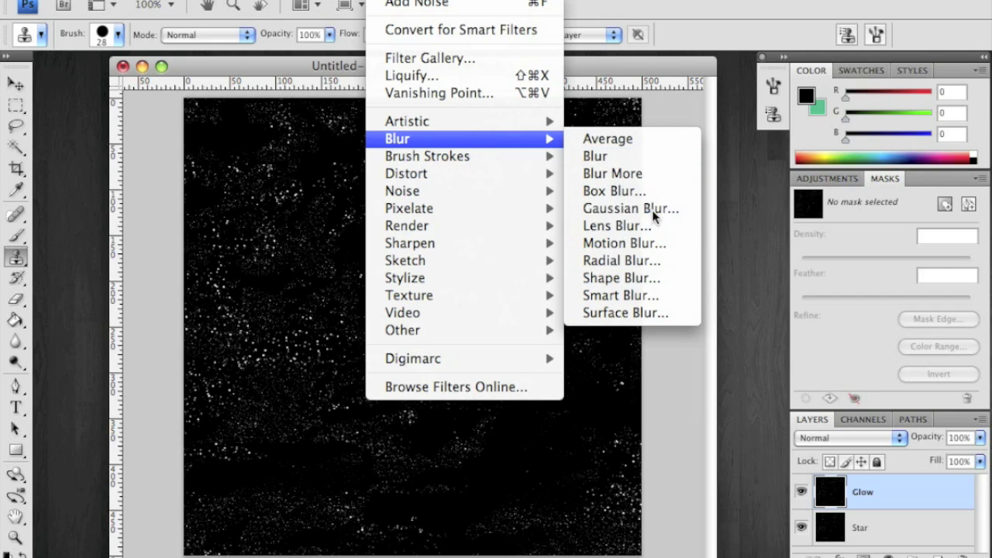
pyautogui.moveTo(701, 557); pyautogui.dragTo(717, 557)
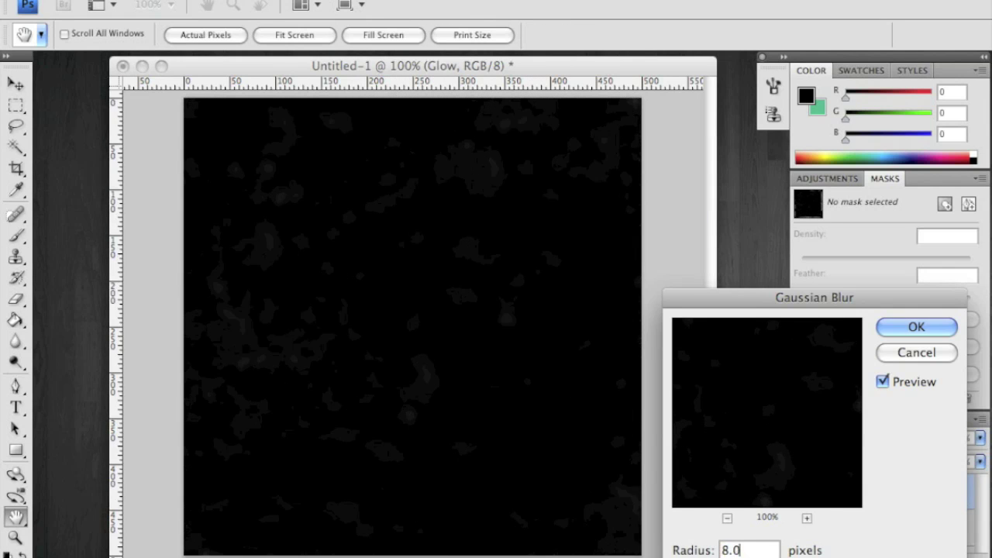
pyautogui.click(916, 327)
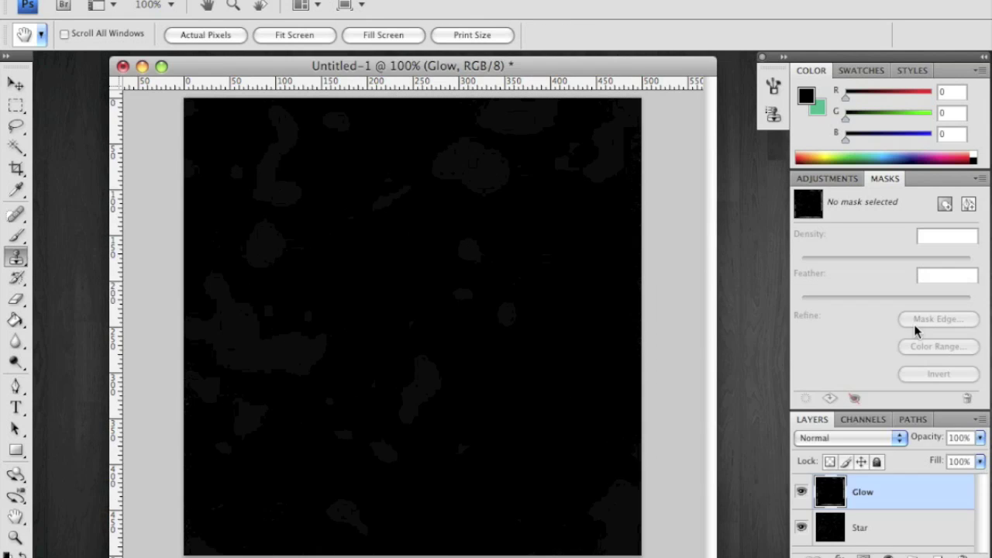
pyautogui.press('s')
# - Brighten the blurred Glow layer with Brightness/Contrast
pyautogui.click(225, 0)
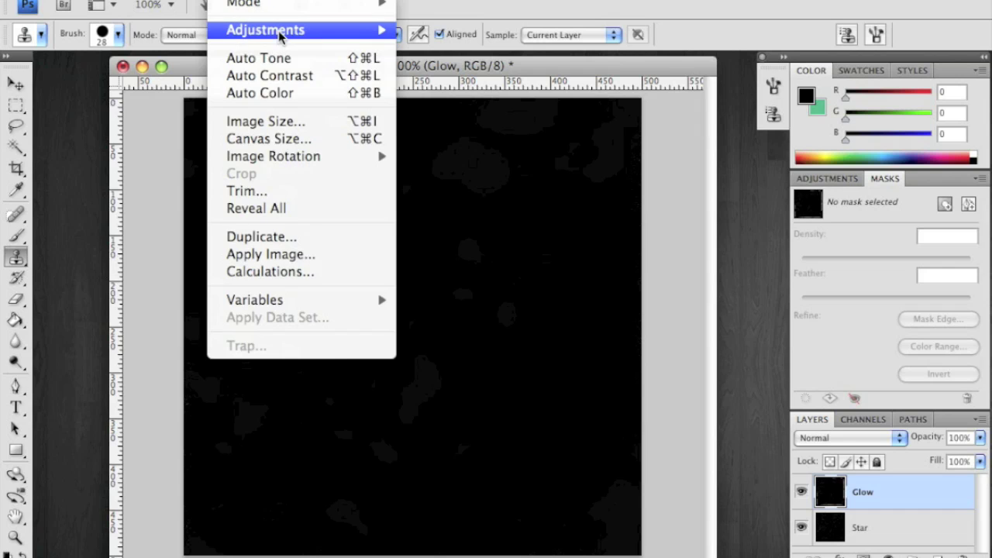
pyautogui.moveTo(279, 31)
pyautogui.click(480, 29)
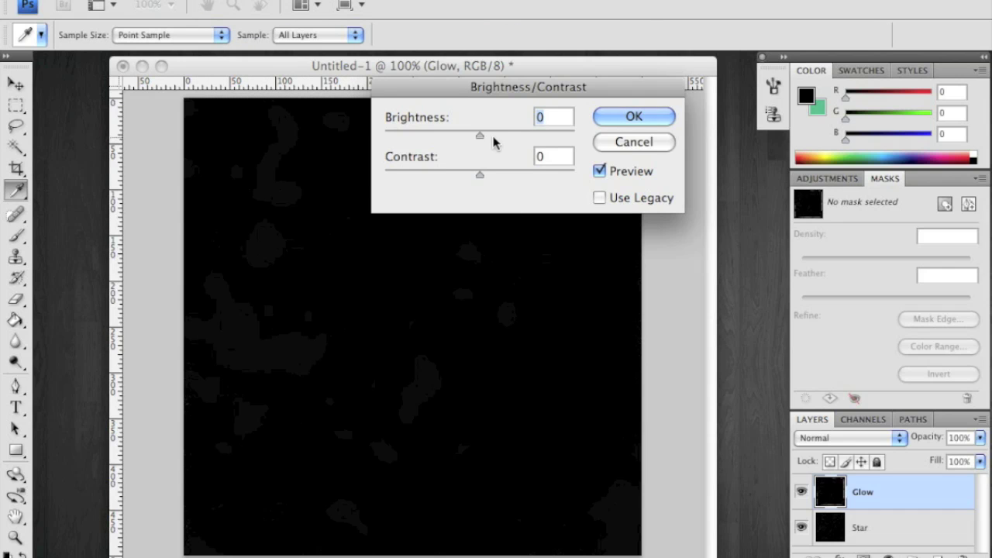
pyautogui.moveTo(486, 138); pyautogui.dragTo(506, 139)
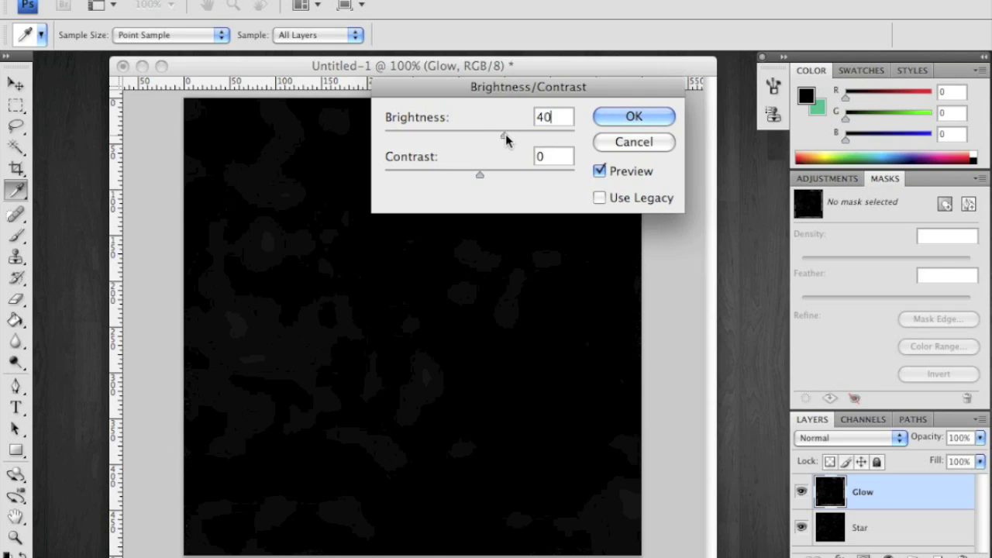
pyautogui.press('Return')
pyautogui.press('s')
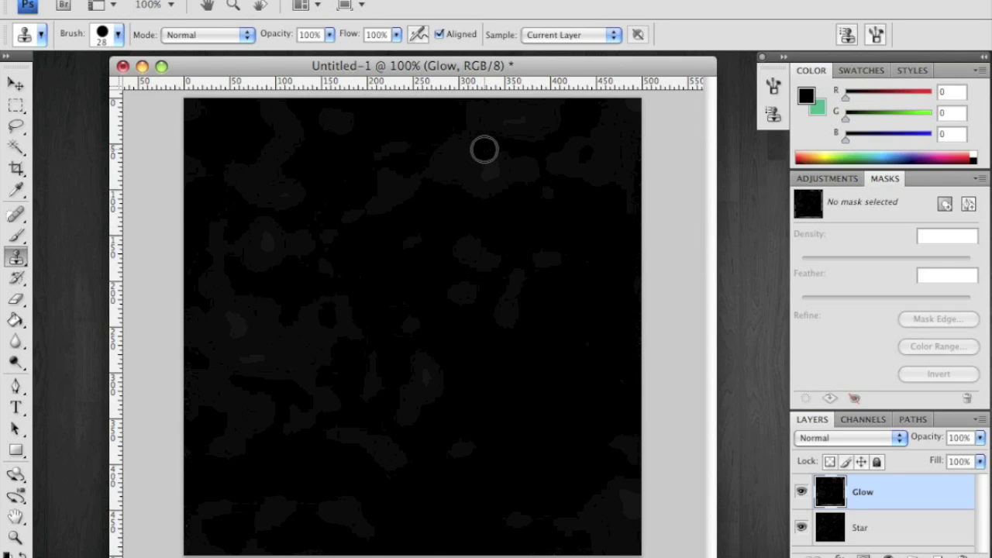
# - Tint the Glow layer blue with Color Balance set to -35, 0, +42
pyautogui.press('super+b')
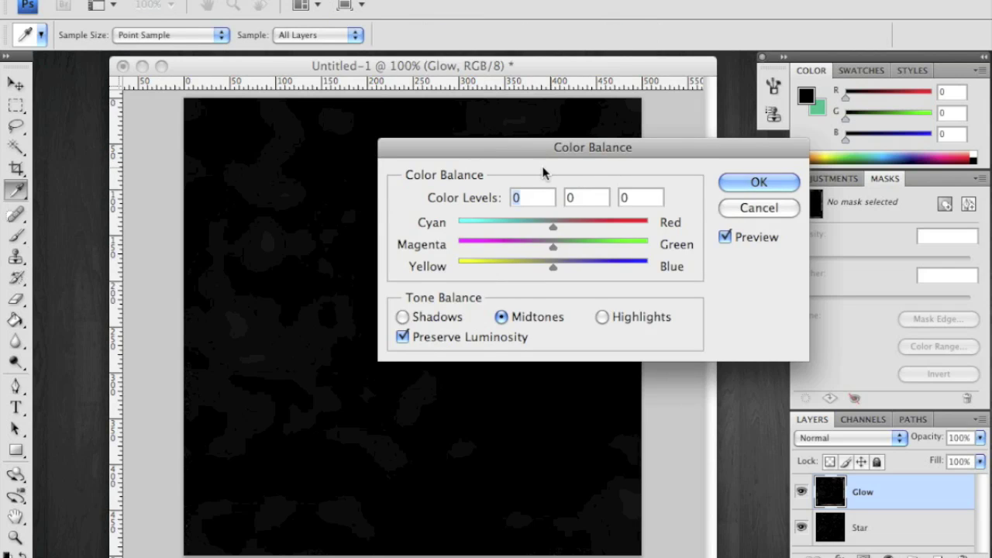
pyautogui.moveTo(551, 263); pyautogui.dragTo(592, 263)
pyautogui.moveTo(550, 224); pyautogui.dragTo(519, 227)
pyautogui.moveTo(593, 265); pyautogui.dragTo(588, 266)
pyautogui.click(753, 182)
pyautogui.press('s')
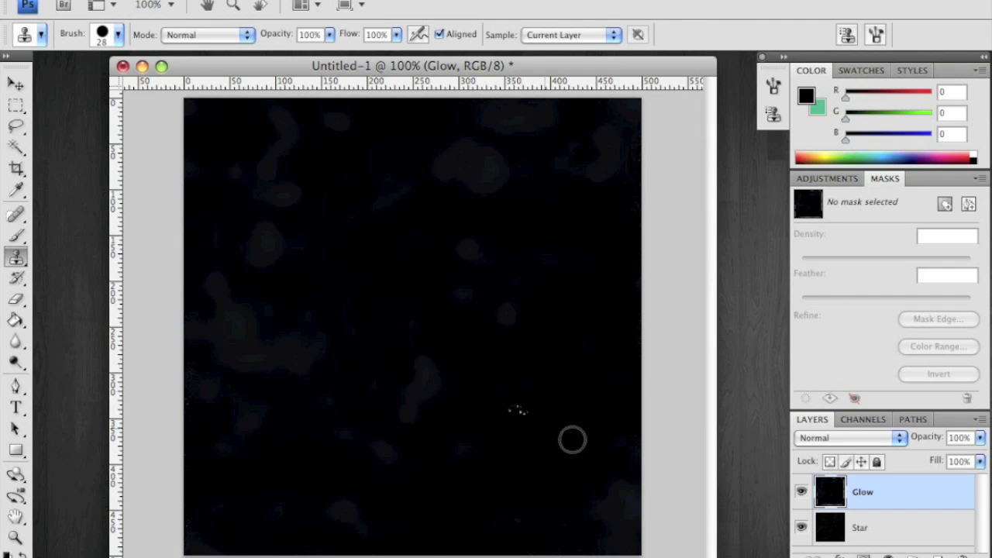
# - Set the Glow layer's blend mode to Screen
pyautogui.click(848, 437)
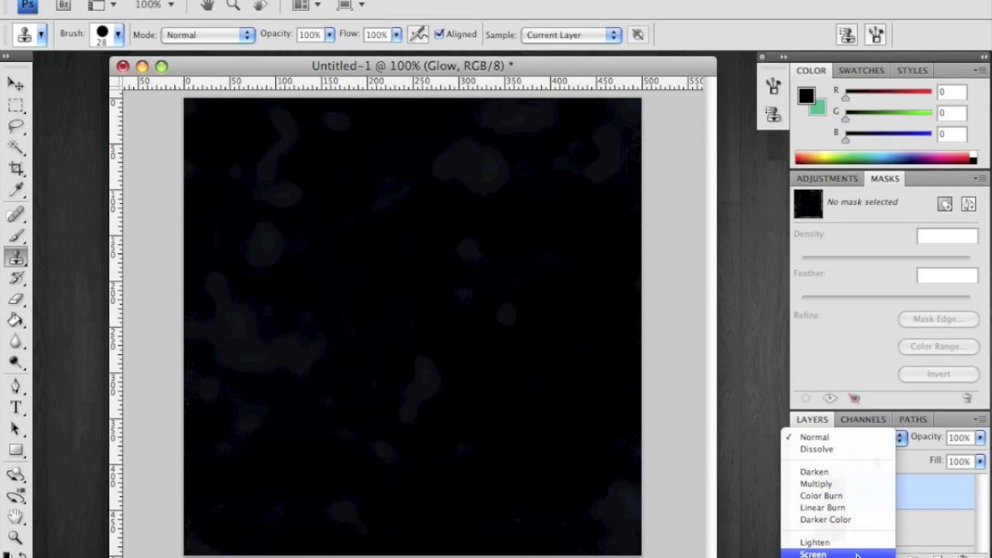
pyautogui.click(858, 554)
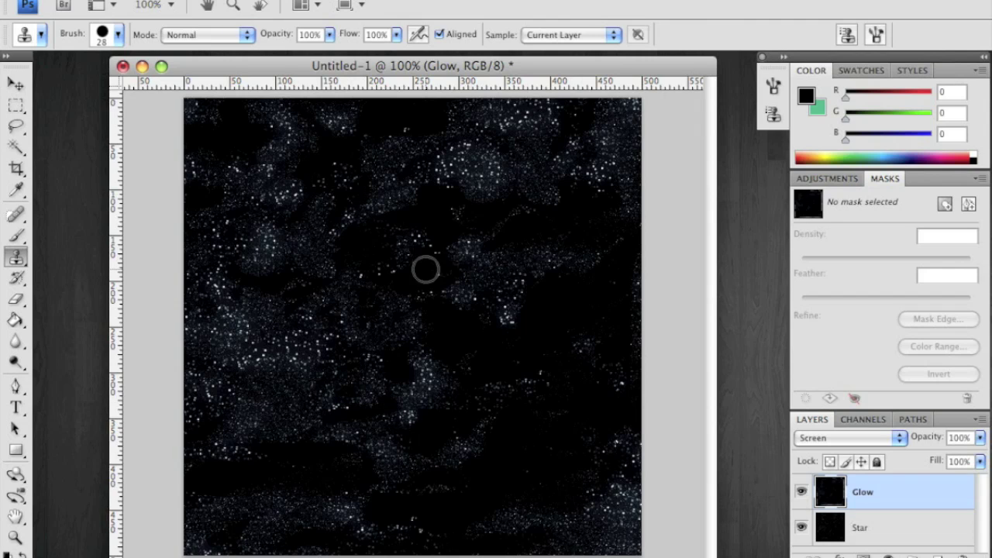
pyautogui.rightClick(864, 533)
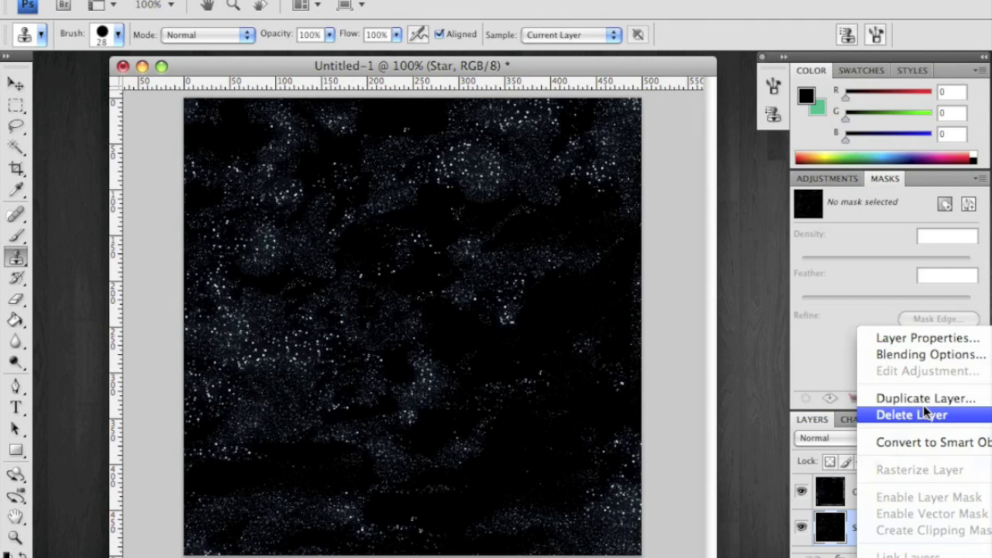
# - Duplicate the Star layer as 'Large Glow' and move it above the Glow layer
pyautogui.click(924, 396)
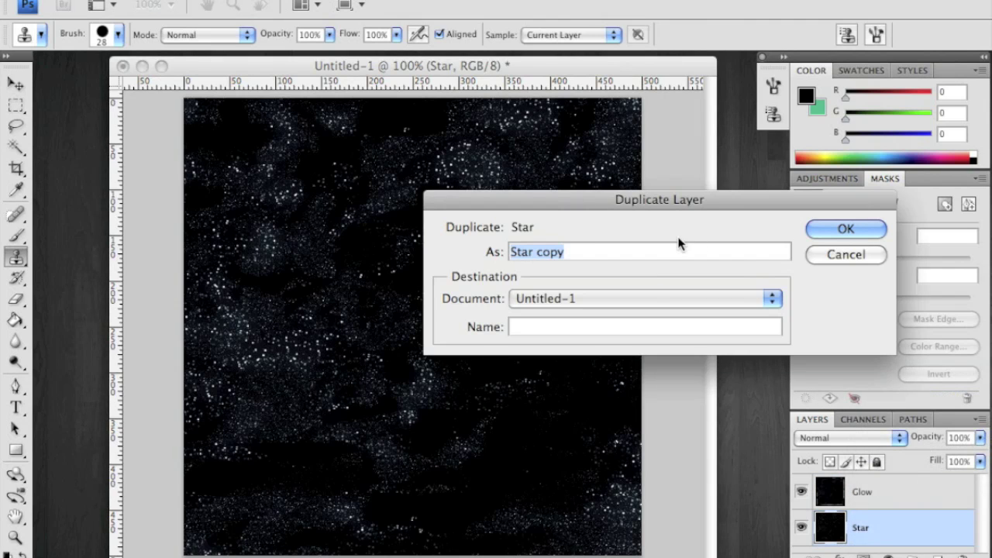
pyautogui.write('Large Glow')
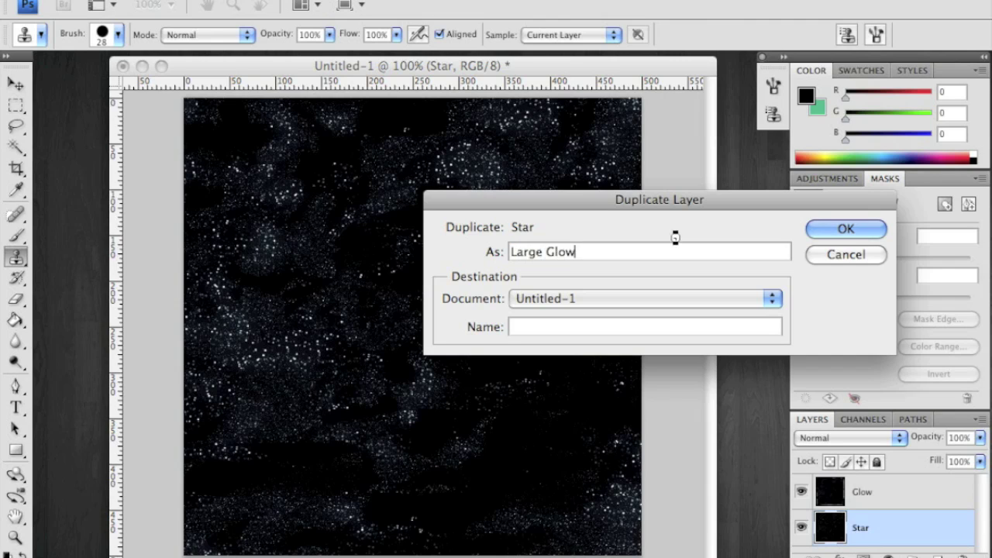
pyautogui.press('Return')
pyautogui.moveTo(876, 544); pyautogui.dragTo(875, 494)
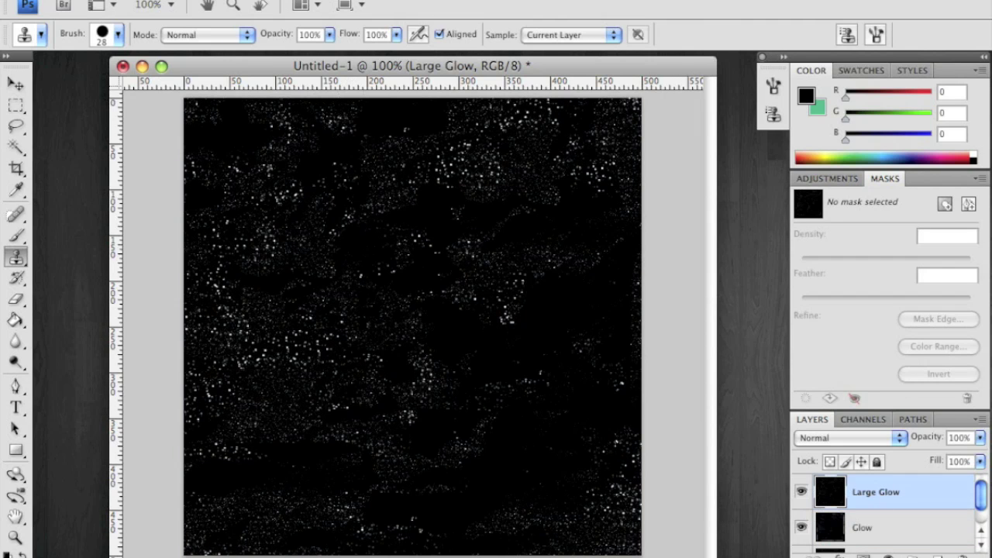
# - Apply a 2.5-pixel Gaussian Blur to the Large Glow layer
pyautogui.click(378, 0)
pyautogui.moveTo(444, 137)
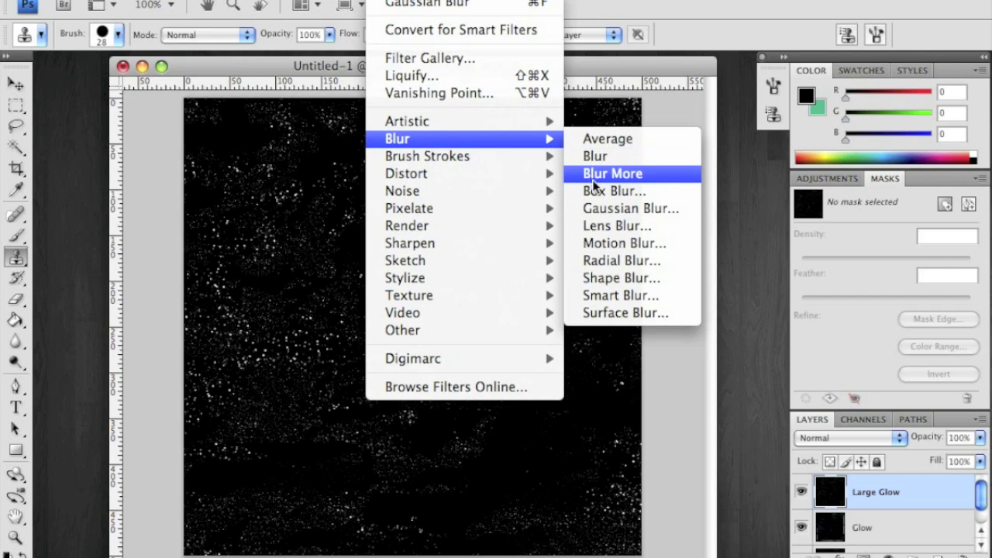
pyautogui.click(655, 209)
pyautogui.write('3.1')
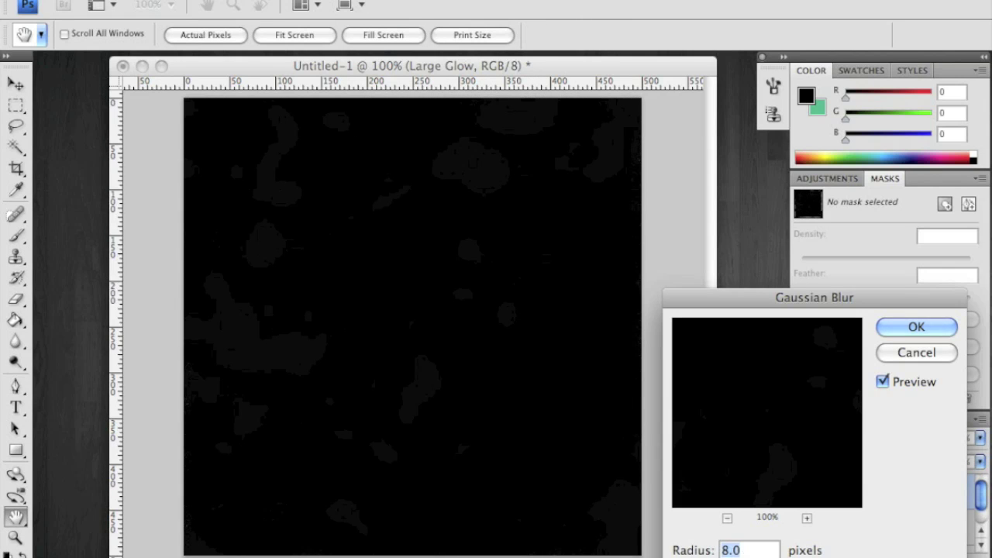
pyautogui.press('BackSpace')
pyautogui.press('BackSpace')
pyautogui.press('BackSpace')
pyautogui.write('2.5')
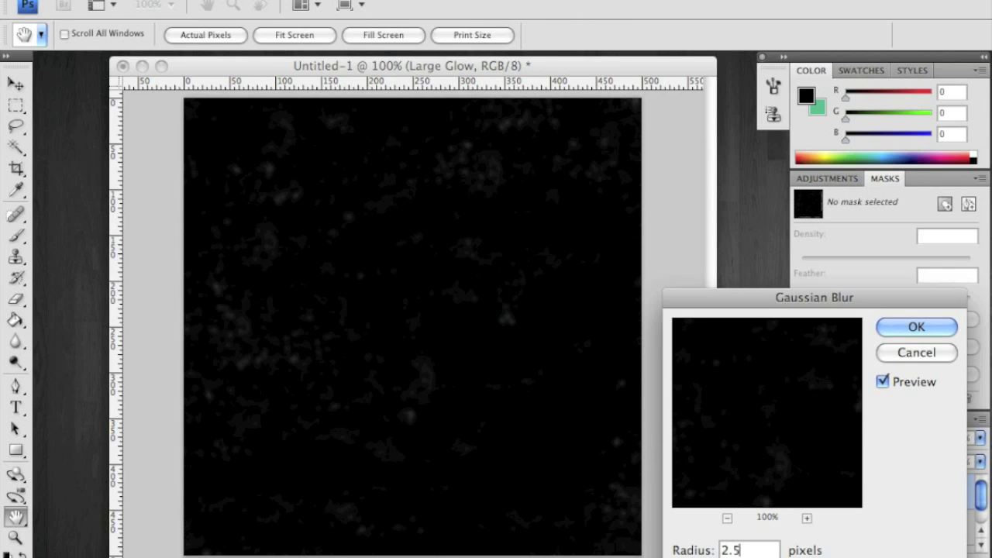
pyautogui.click(916, 327)
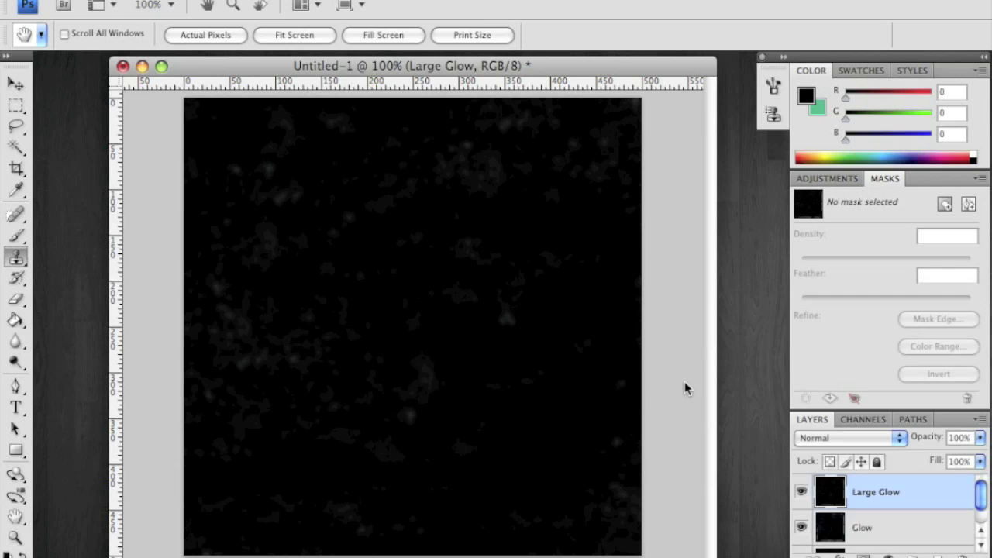
pyautogui.press('s')
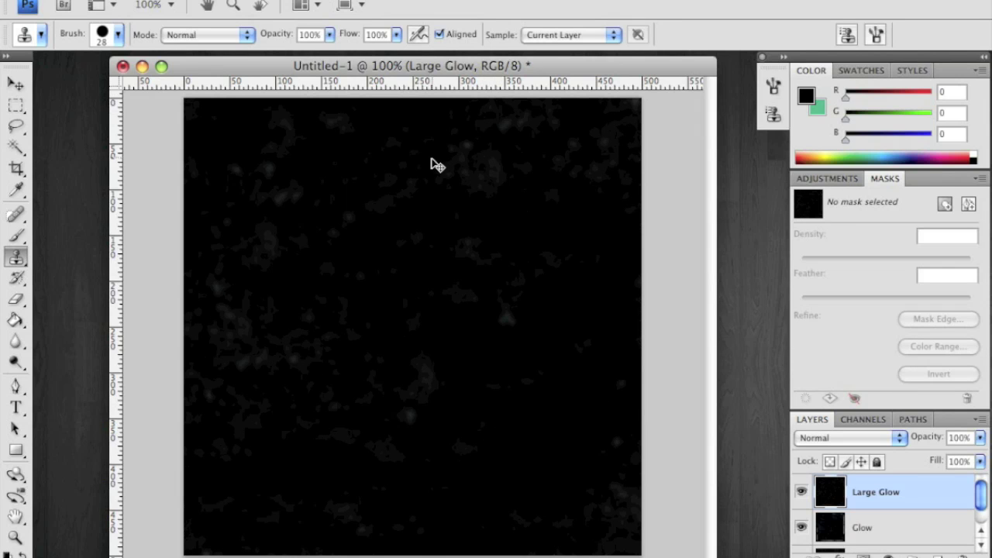
# - Shift Large Glow toward cyan and blue with Color Balance (Cyan -52, Blue +20)
pyautogui.press('super+b')
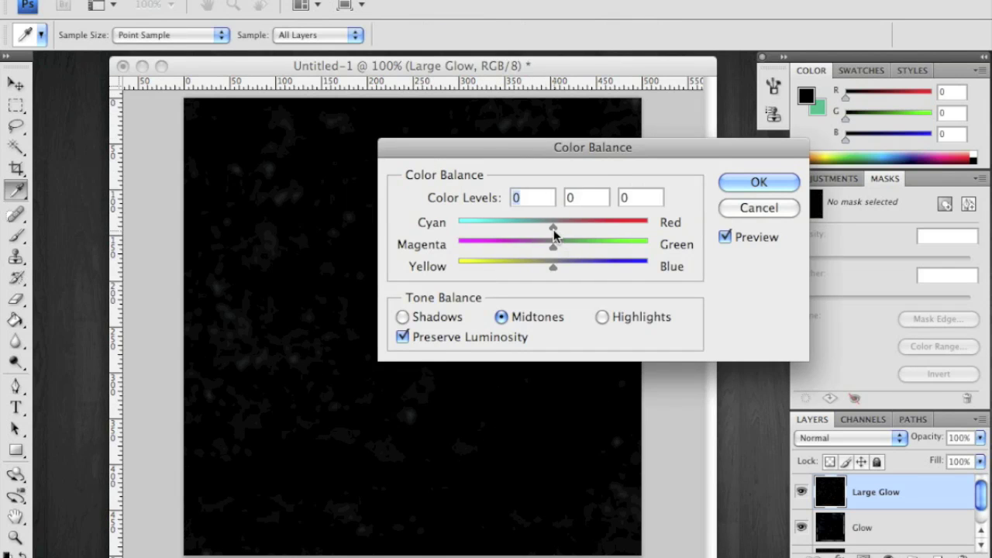
pyautogui.moveTo(549, 233); pyautogui.dragTo(525, 232)
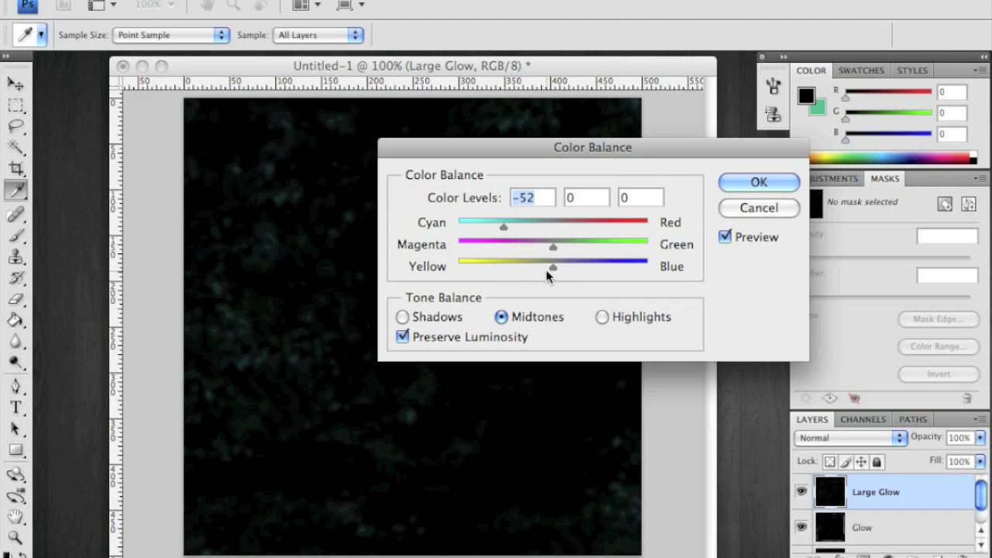
pyautogui.moveTo(559, 270); pyautogui.dragTo(568, 267)
pyautogui.hotkey('shift', 'Up')
pyautogui.hotkey('shift', 'Up')
pyautogui.hotkey('shift', 'Up')
pyautogui.hotkey('shift', 'Up')
pyautogui.hotkey('shift', 'Up')
pyautogui.hotkey('shift', 'Up')
pyautogui.hotkey('shift', 'Up')
pyautogui.hotkey('shift', 'Up')
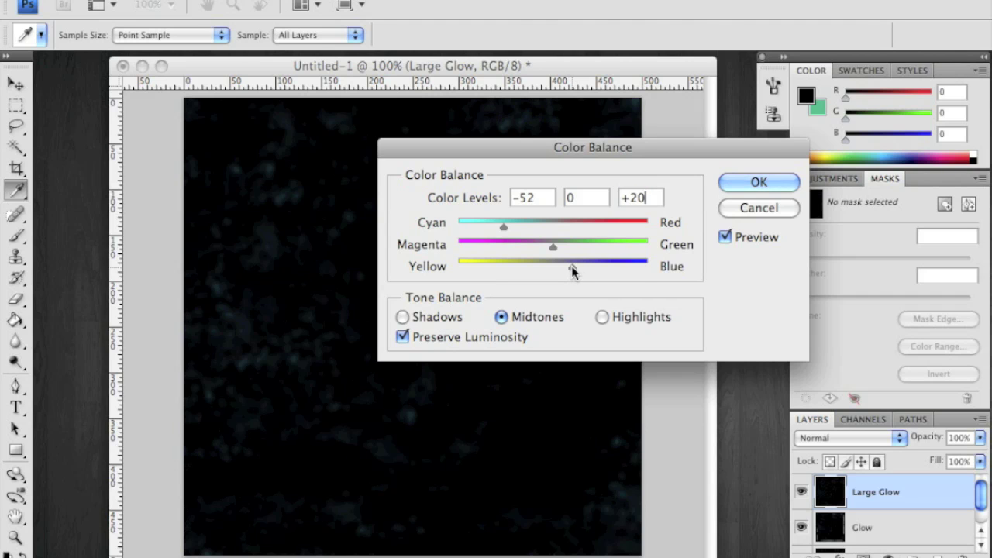
pyautogui.click(723, 186)
pyautogui.press('s')
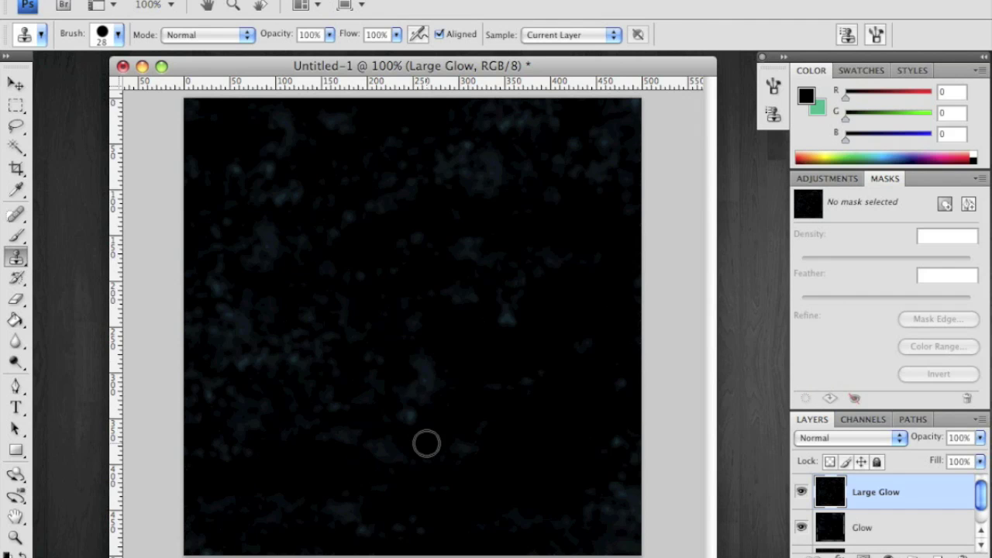
# - Set Large Glow to Screen mode and toggle its visibility to compare the effect
pyautogui.click(825, 442)
pyautogui.click(814, 551)
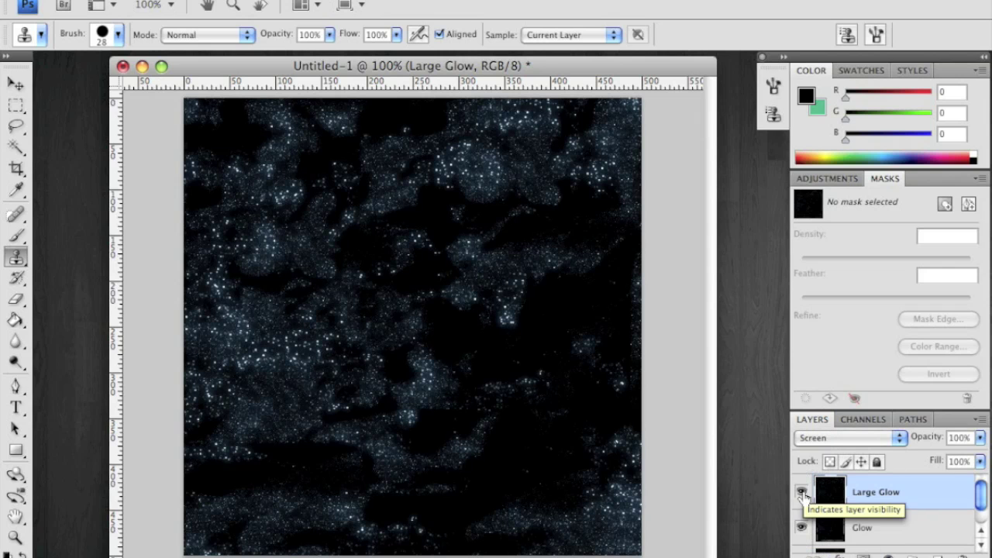
pyautogui.click(801, 493)
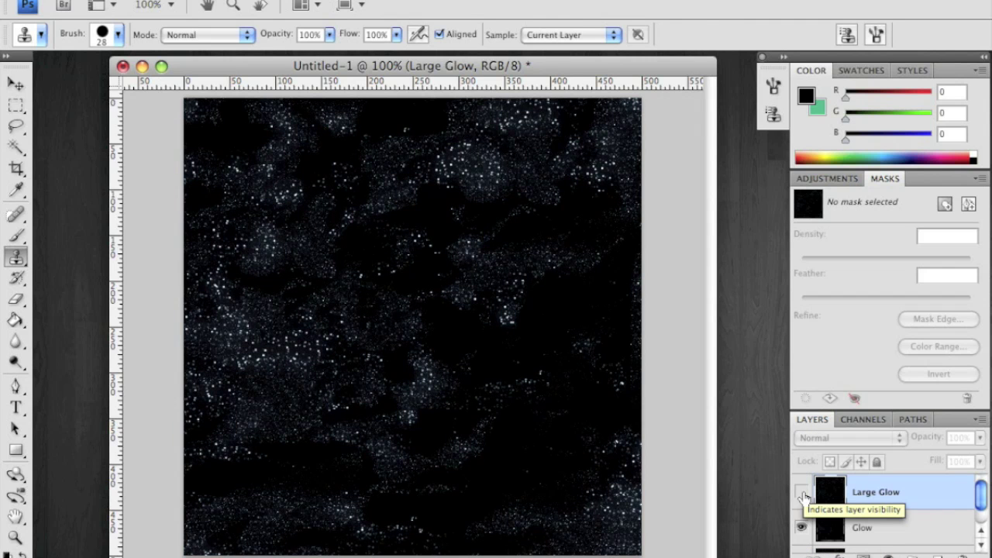
pyautogui.click(801, 494)
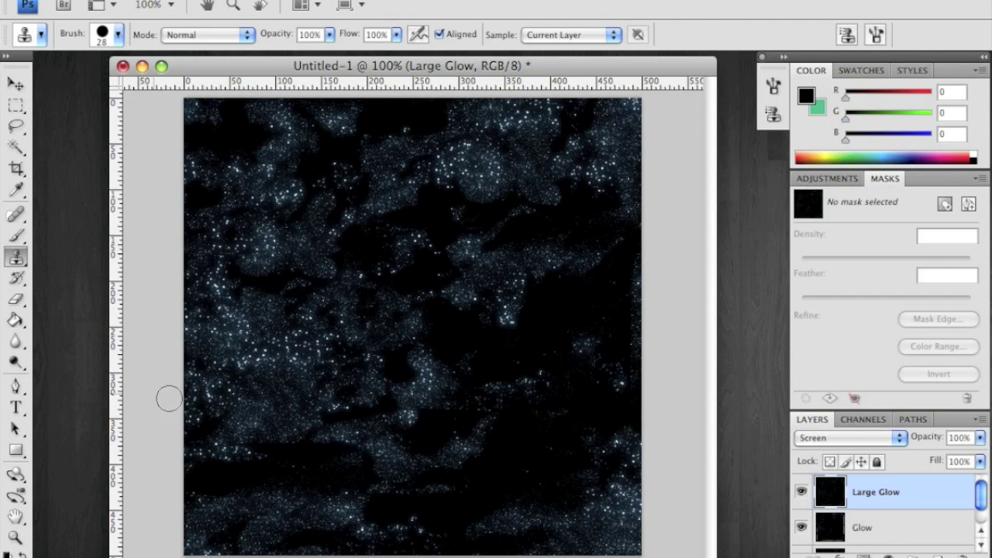
pyautogui.click(802, 493)
pyautogui.click(802, 494)
pyautogui.click(383, 2)
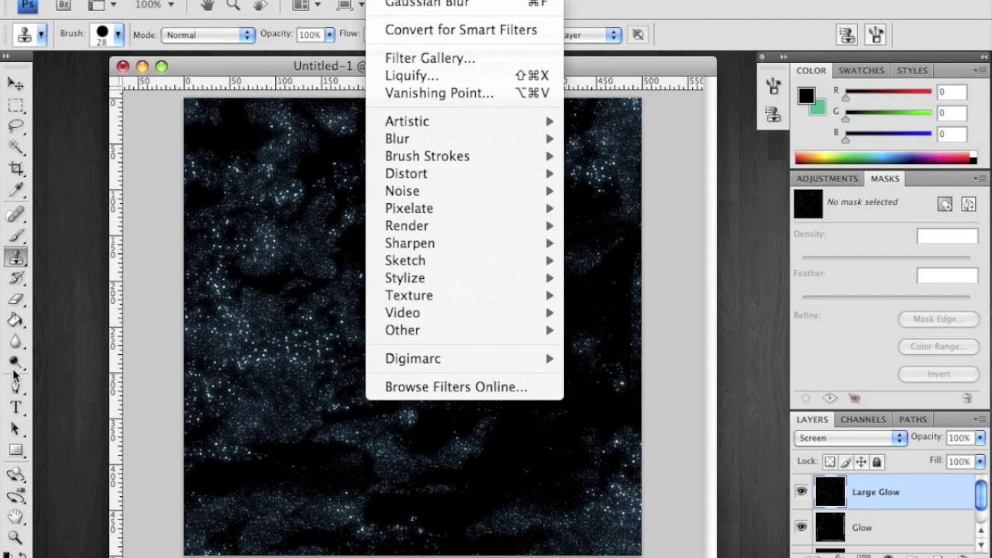
# - Add a new Layer 1 and fill it with black using the Paint Bucket
pyautogui.press('Escape')
pyautogui.press('alt+shift+super+n')
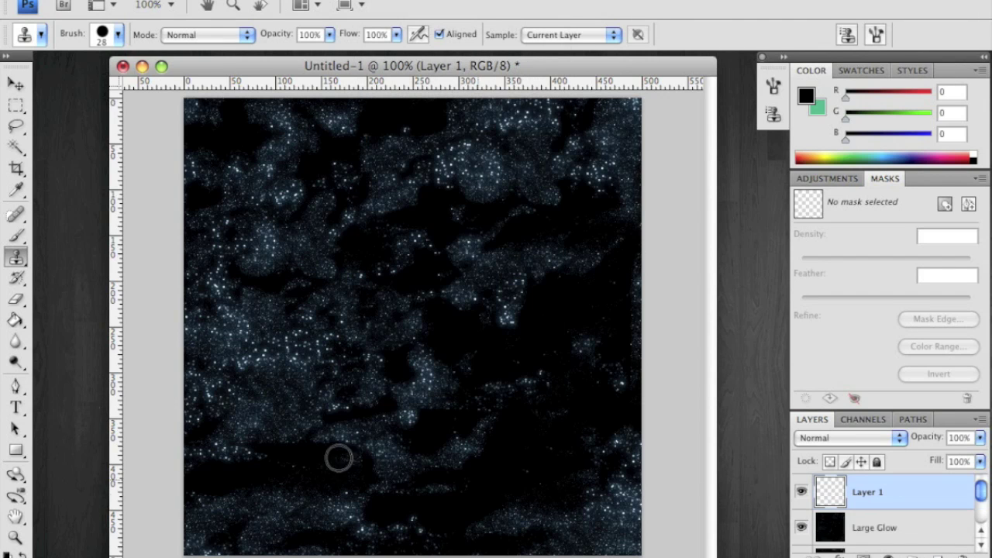
pyautogui.click(14, 319)
pyautogui.click(334, 293)
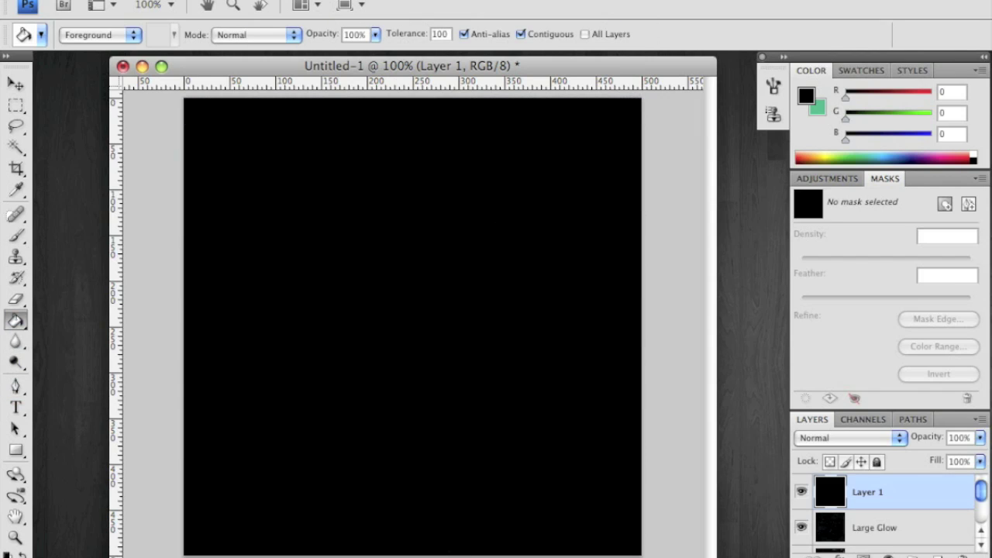
# - Render a 100% brightness Lens Flare on Layer 1 and blend it in Linear Dodge (Add)
pyautogui.click(383, 1)
pyautogui.moveTo(433, 227)
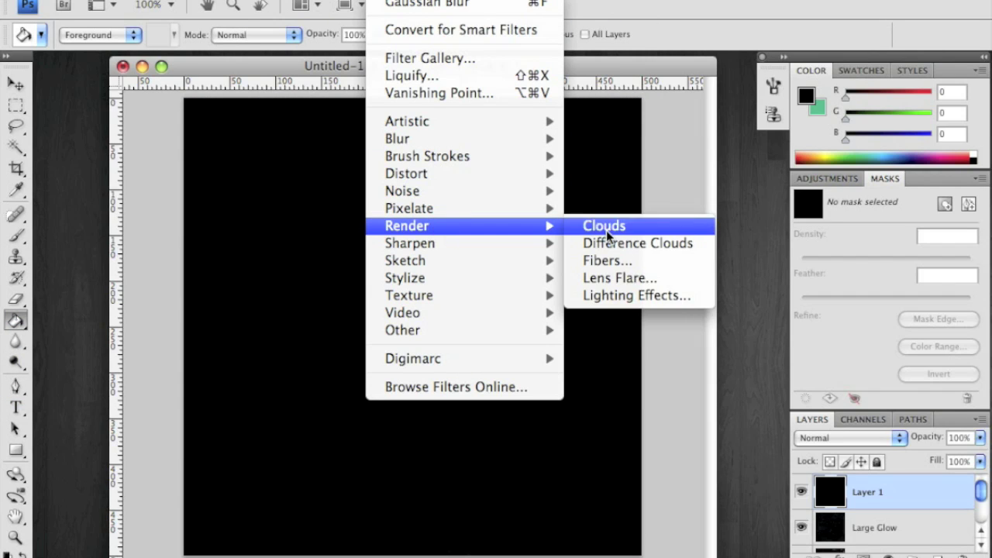
pyautogui.click(620, 279)
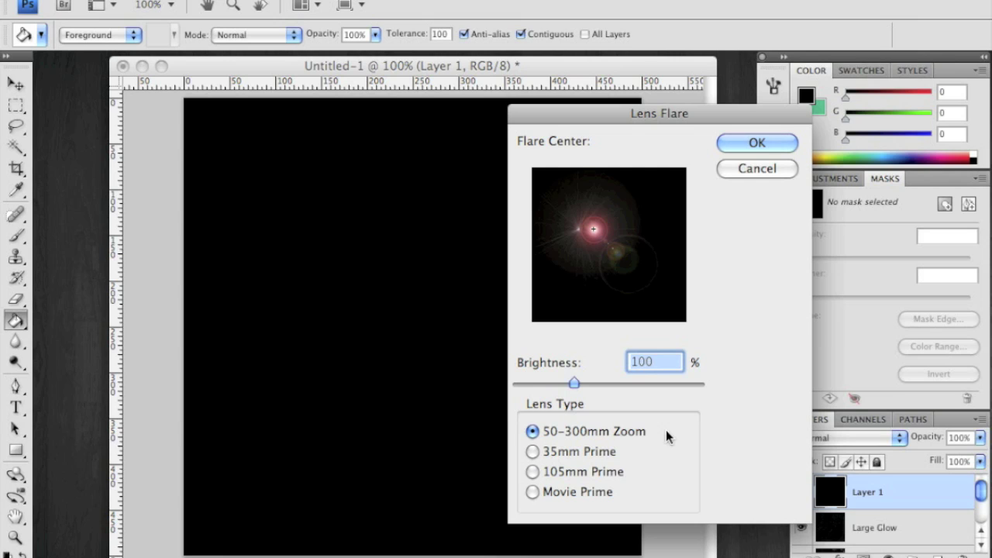
pyautogui.click(732, 145)
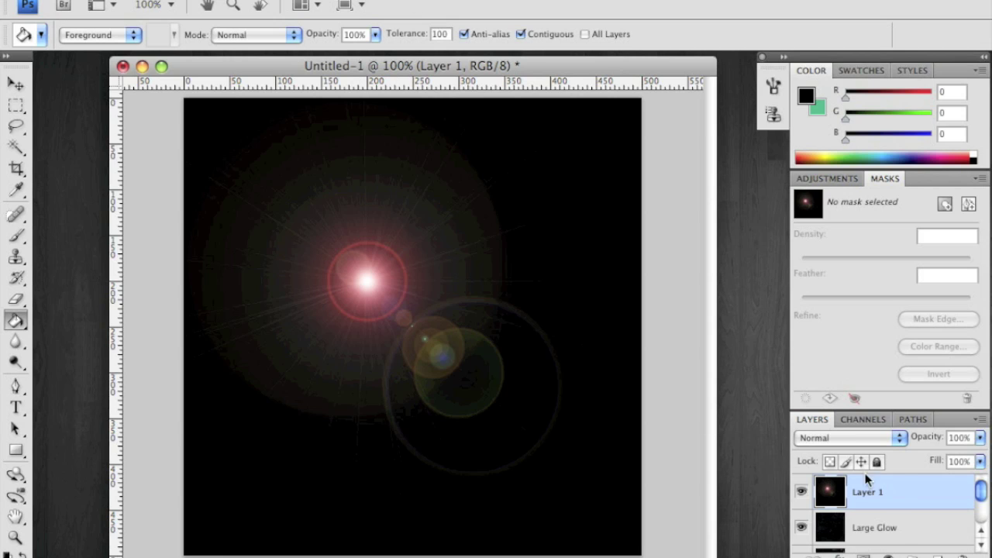
pyautogui.click(852, 437)
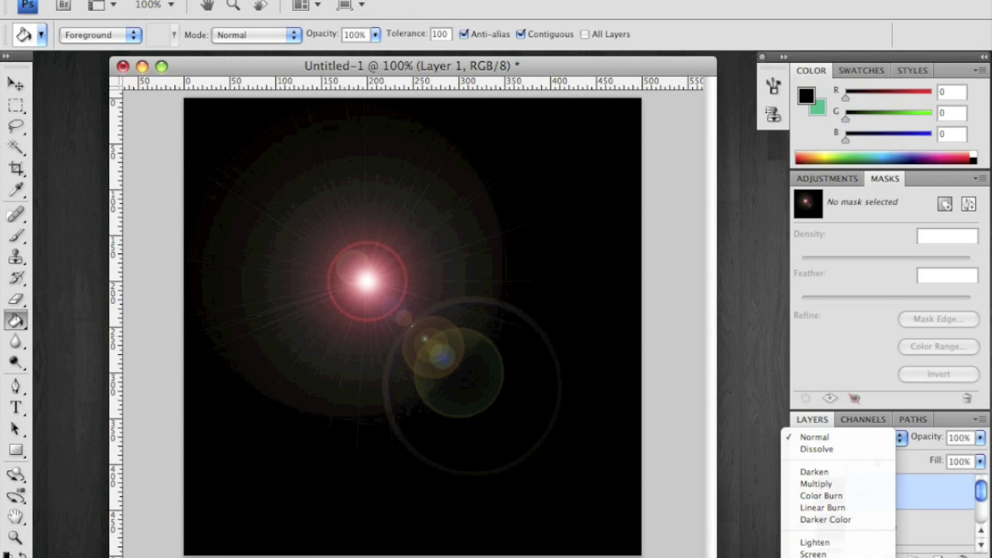
pyautogui.click(823, 552)
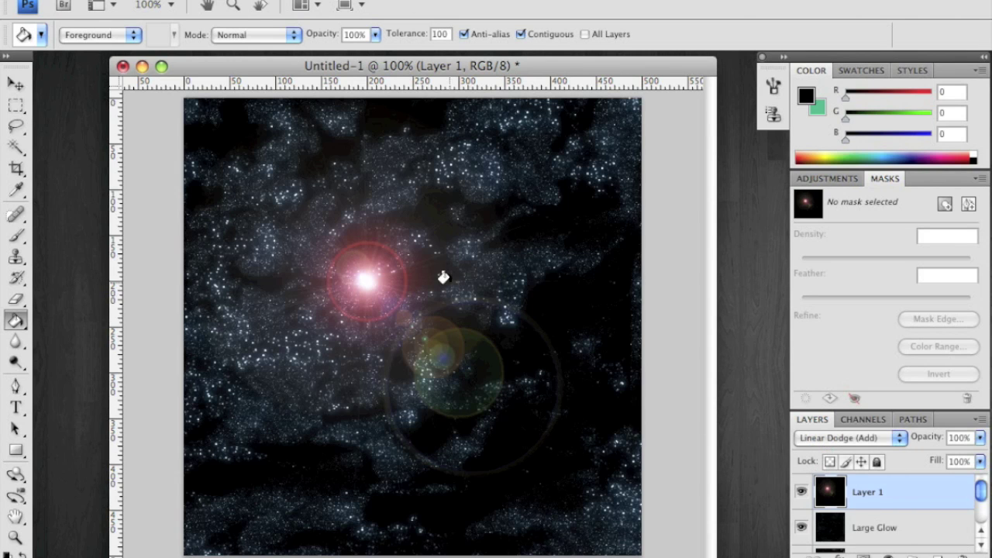
# - Tint the flare blue-cyan with Color Balance set to -76, 0, +33
pyautogui.press('super+b')
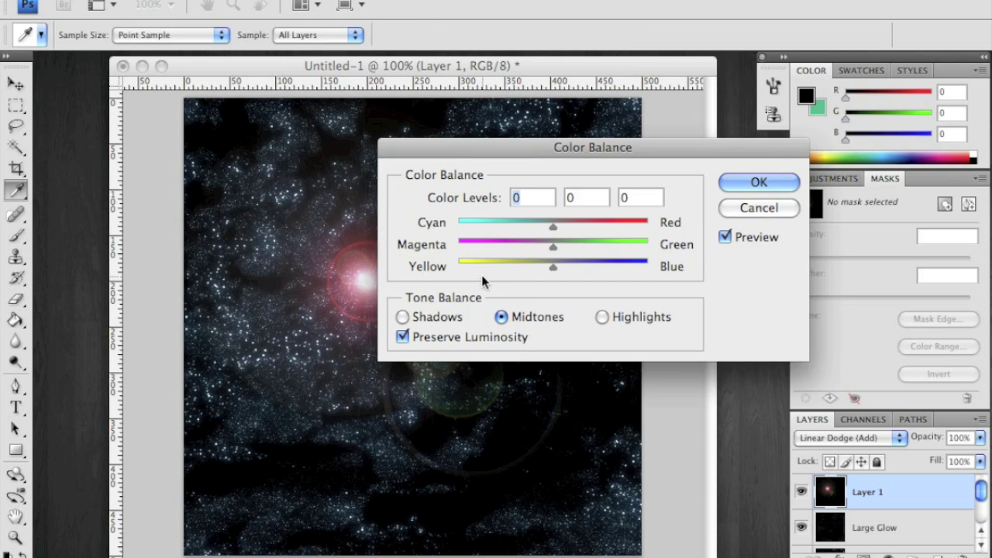
pyautogui.moveTo(450, 147); pyautogui.dragTo(499, 141)
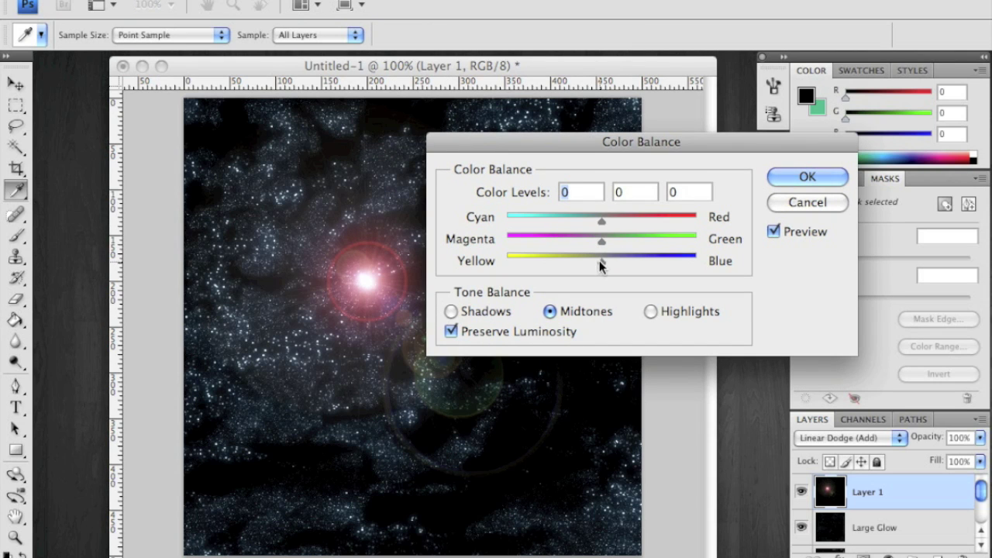
pyautogui.moveTo(601, 261); pyautogui.dragTo(633, 261)
pyautogui.moveTo(601, 221); pyautogui.dragTo(504, 221)
pyautogui.click(806, 177)
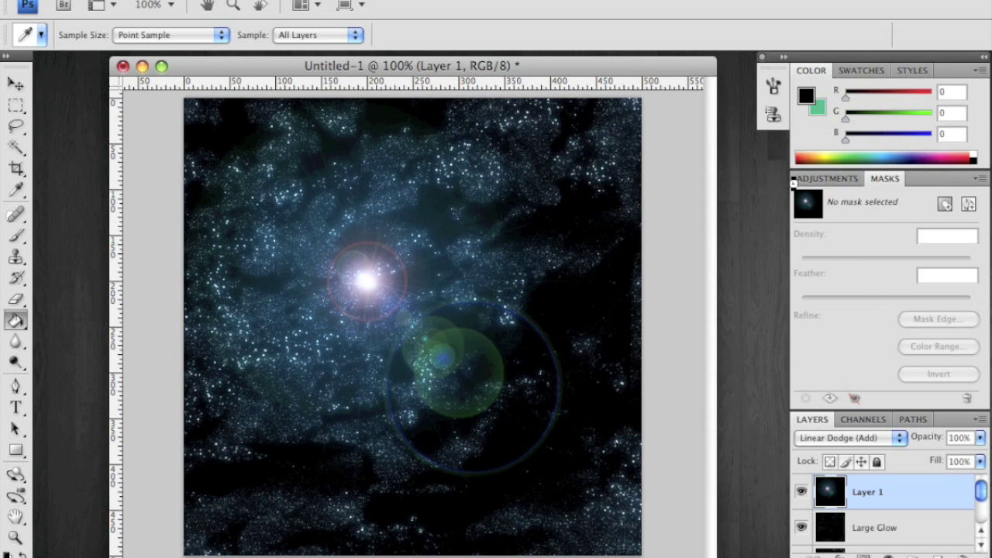
pyautogui.press('g')
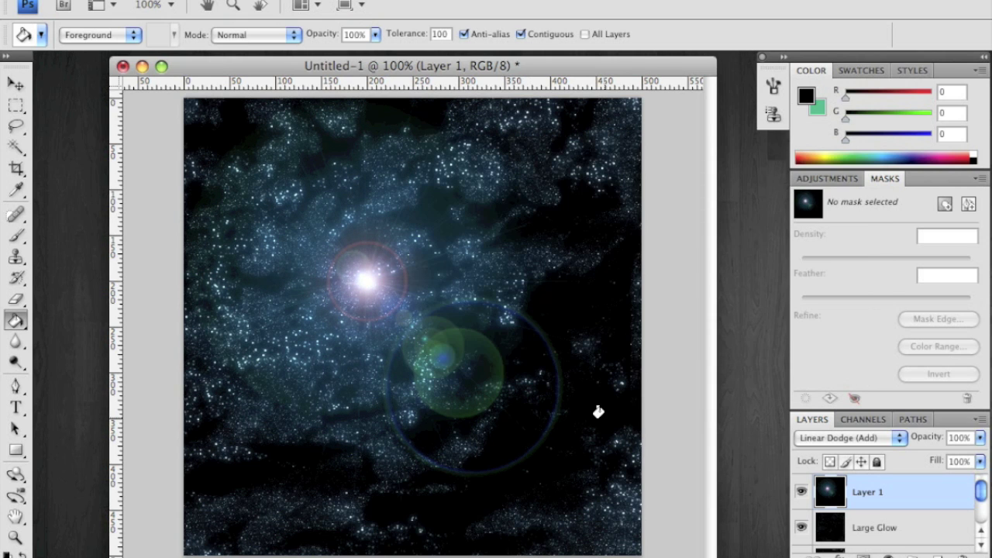